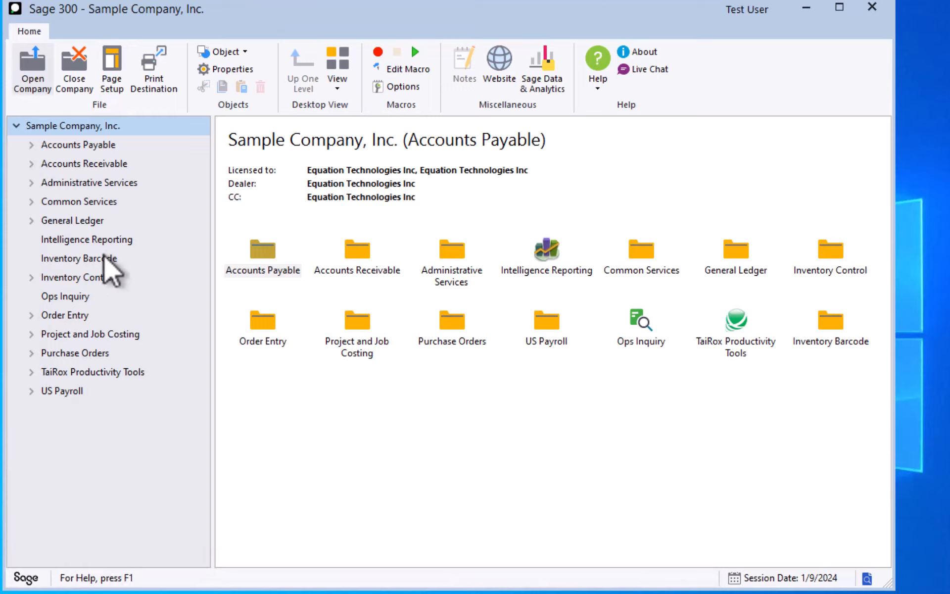
Step: Open the Batch List from the General Ledger's G/L Transactions
{"action": "left_click", "coordinate": [83, 222]}
{"action": "left_click", "coordinate": [99, 372]}
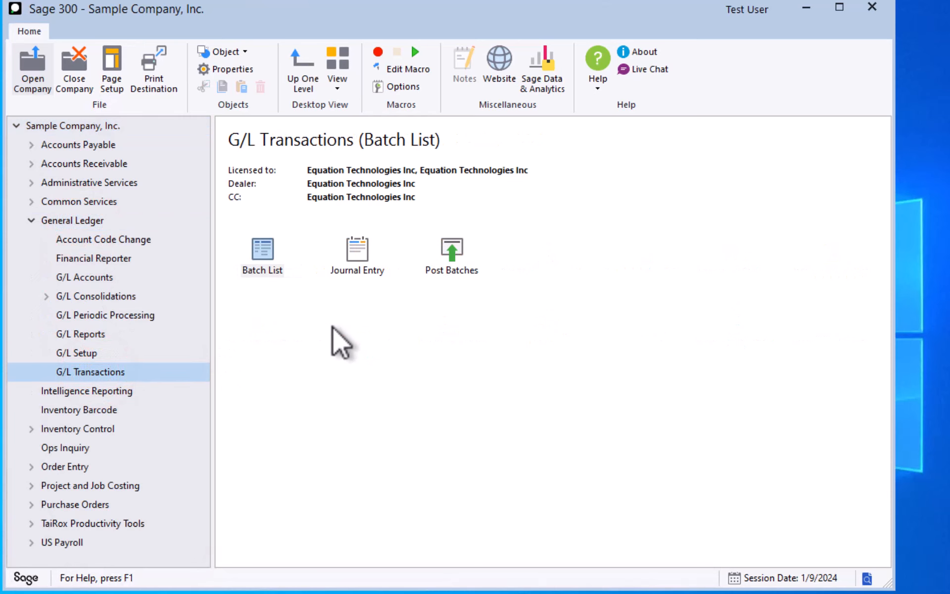
{"action": "double_click", "coordinate": [263, 250]}
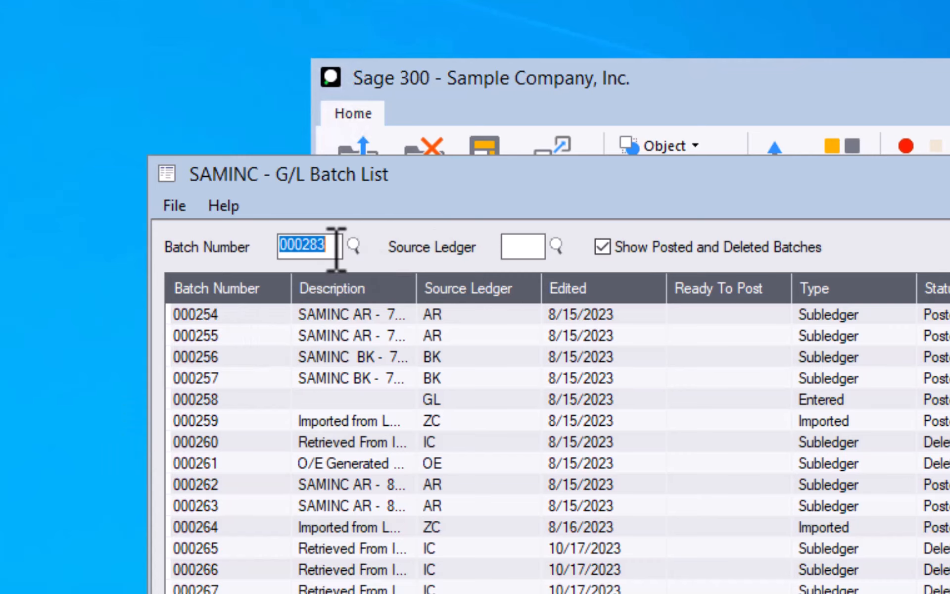
Step: Jump to batch number 000100 in the G/L Batch List
{"action": "type", "text": "00000100"}
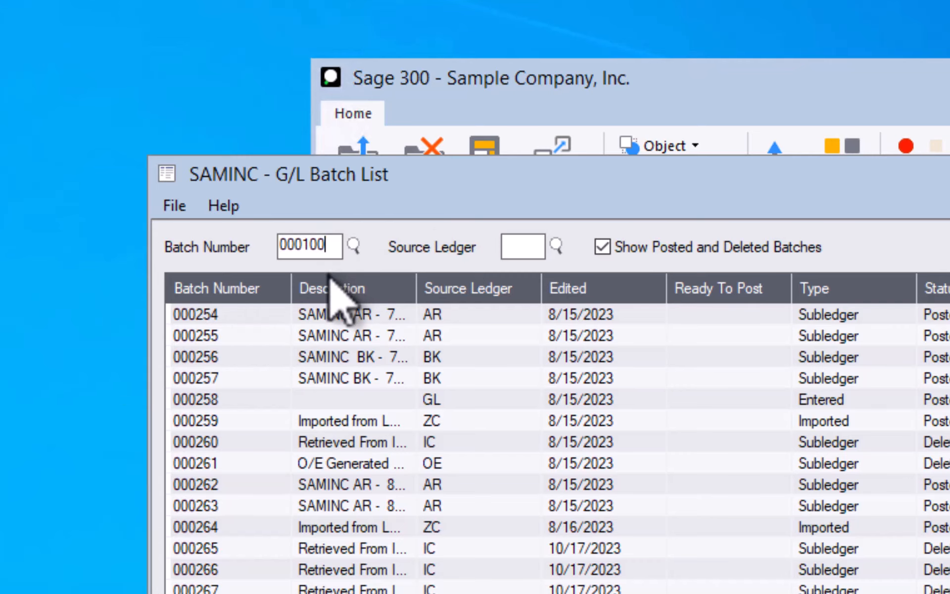
{"action": "key", "text": "Tab"}
{"action": "left_click", "coordinate": [340, 316]}
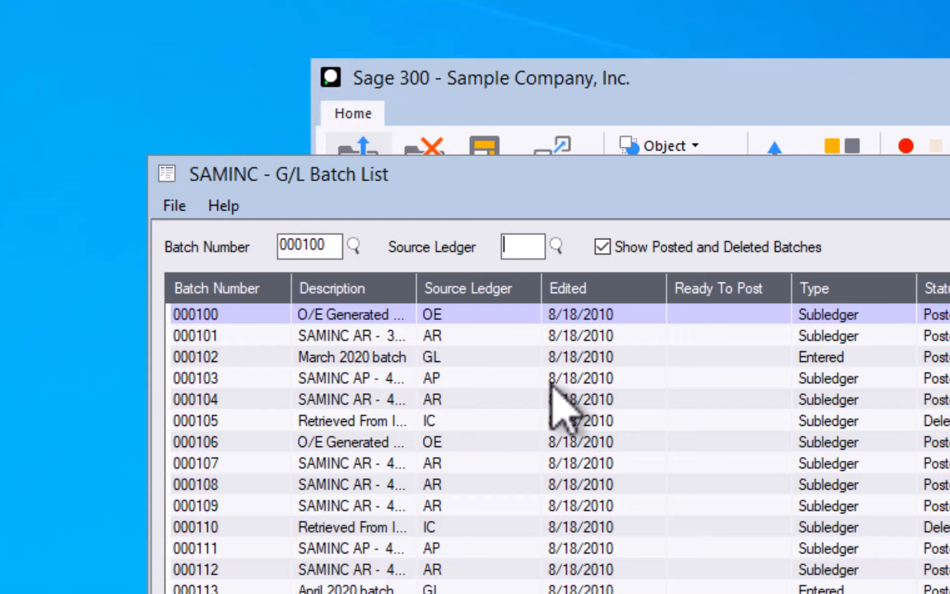
Step: Filter the batch list to source ledger OE and hide posted and deleted batches
{"action": "type", "text": "OE"}
{"action": "key", "text": "Tab"}
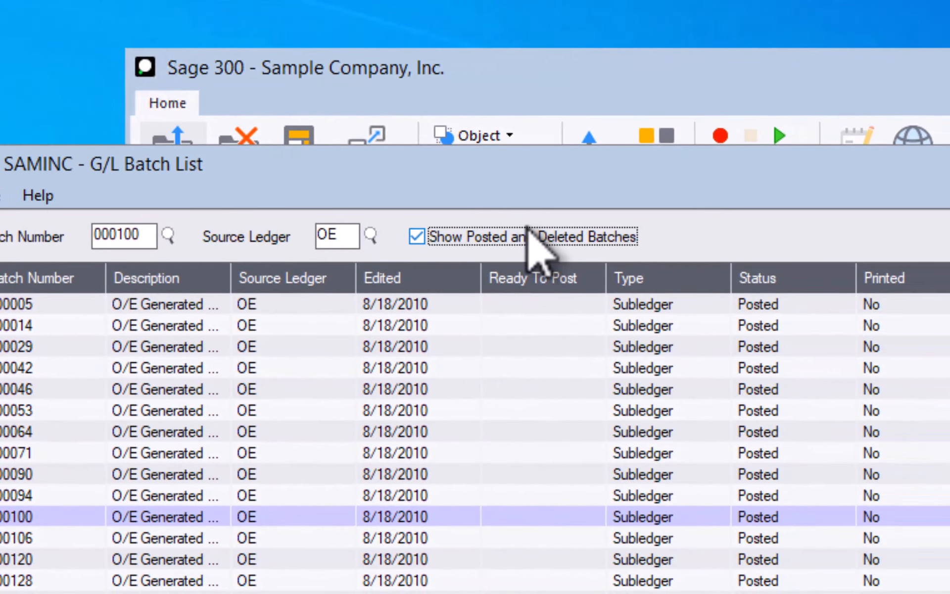
{"action": "left_click", "coordinate": [527, 226]}
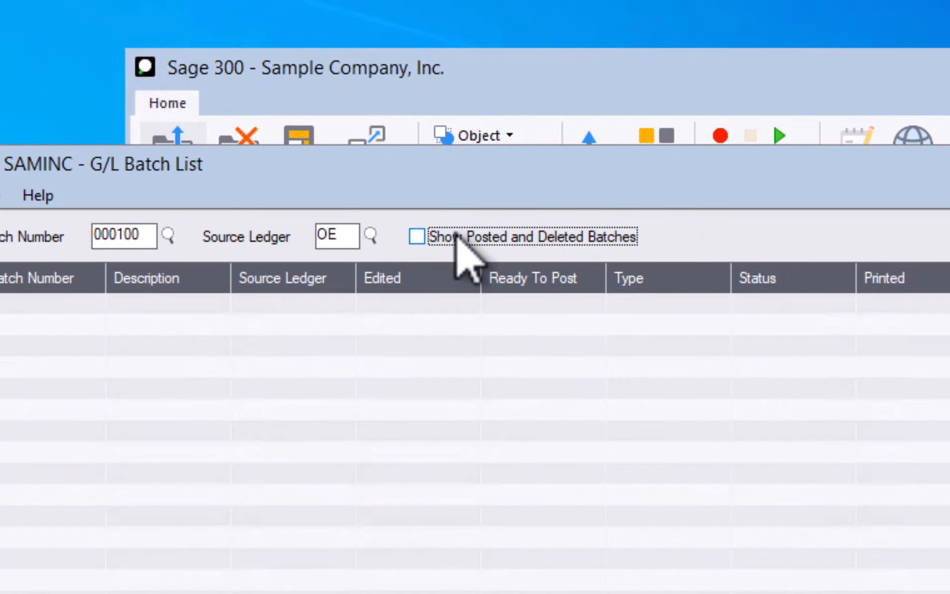
Step: Clear the source ledger filter and include posted and deleted batches in the list again
{"action": "left_click", "coordinate": [348, 237]}
{"action": "double_click", "coordinate": [348, 237]}
{"action": "key", "text": "Delete"}
{"action": "key", "text": "Tab"}
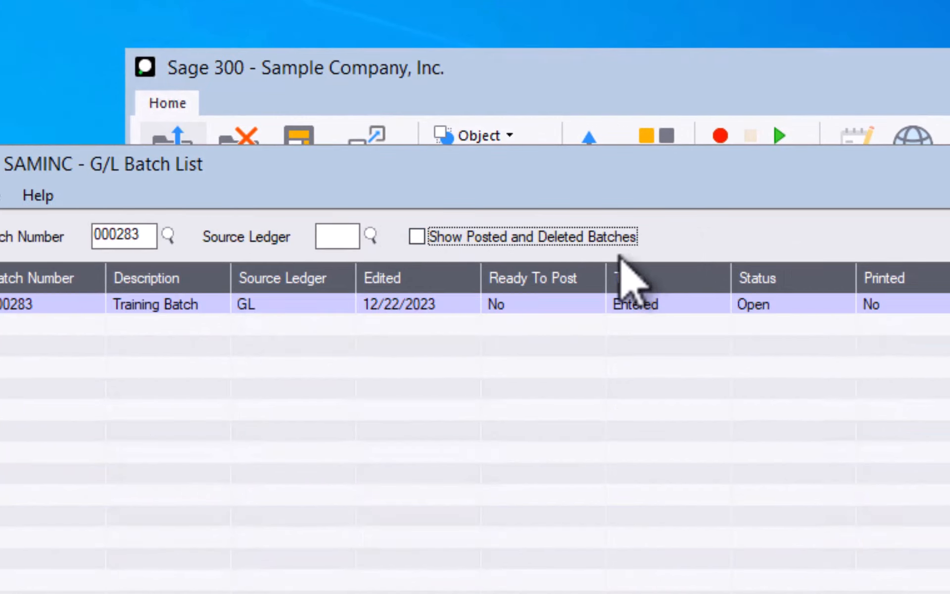
{"action": "key", "text": "space"}
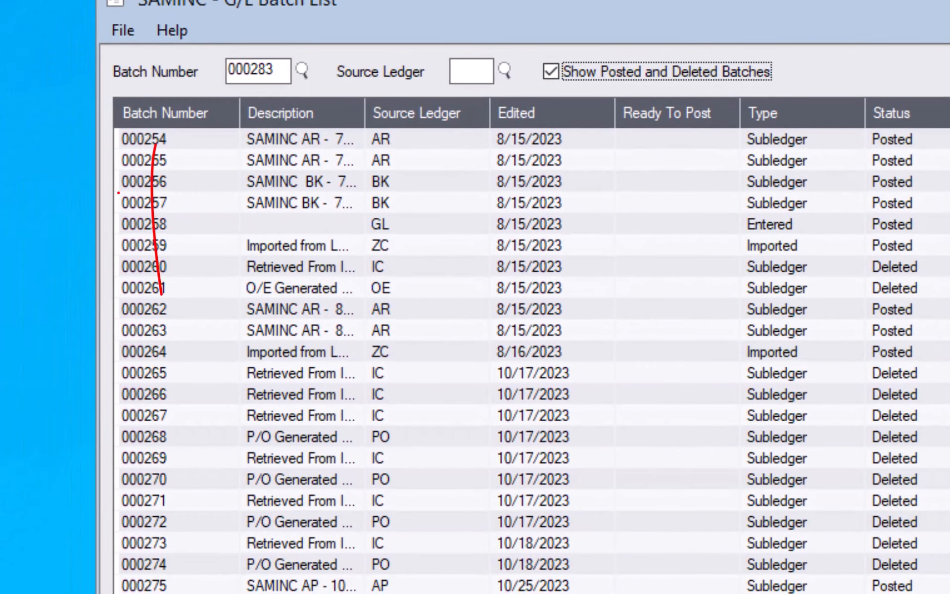
{"action": "left_click_drag", "start_coordinate": [119, 193], "coordinate": [204, 186]}
{"action": "key", "text": "Escape"}
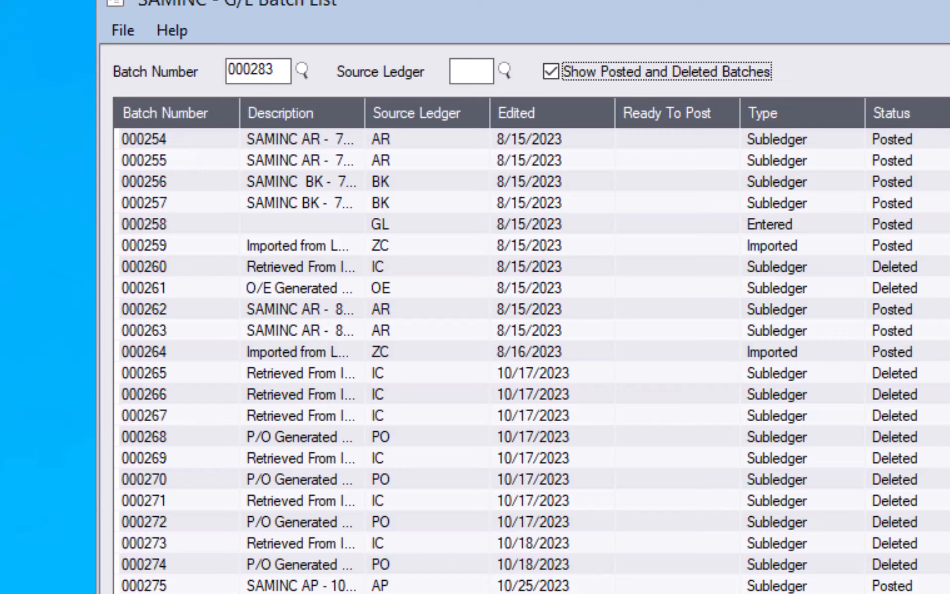
{"action": "left_click_drag", "start_coordinate": [302, 296], "coordinate": [296, 133]}
{"action": "mouse_move", "coordinate": [259, 193]}
{"action": "left_mouse_down"}
{"action": "mouse_move", "coordinate": [323, 154]}
{"action": "mouse_move", "coordinate": [346, 188]}
{"action": "left_mouse_up"}
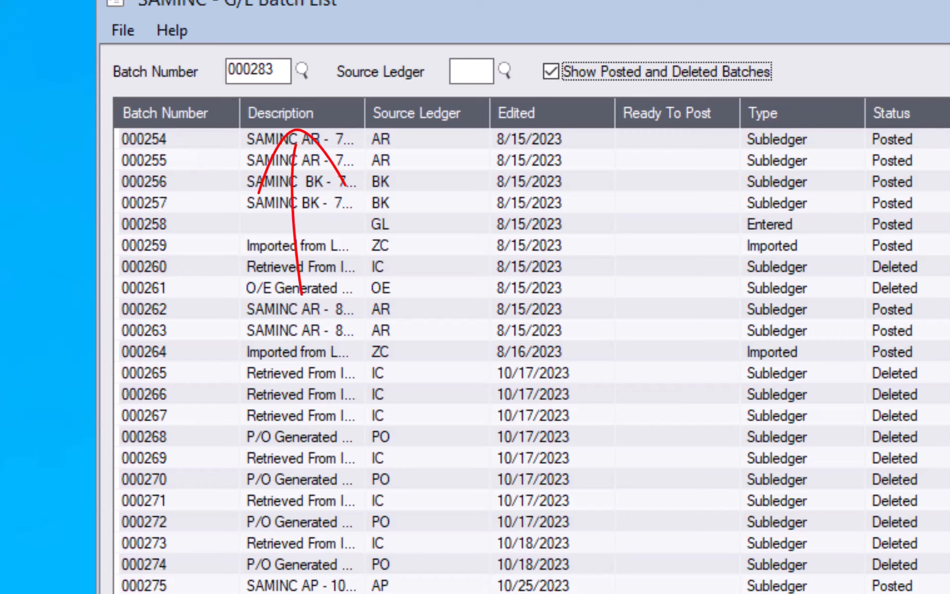
{"action": "key", "text": "Escape"}
{"action": "left_click_drag", "start_coordinate": [429, 295], "coordinate": [424, 144]}
{"action": "mouse_move", "coordinate": [386, 193]}
{"action": "left_mouse_down"}
{"action": "mouse_move", "coordinate": [393, 176]}
{"action": "mouse_move", "coordinate": [475, 185]}
{"action": "left_mouse_up"}
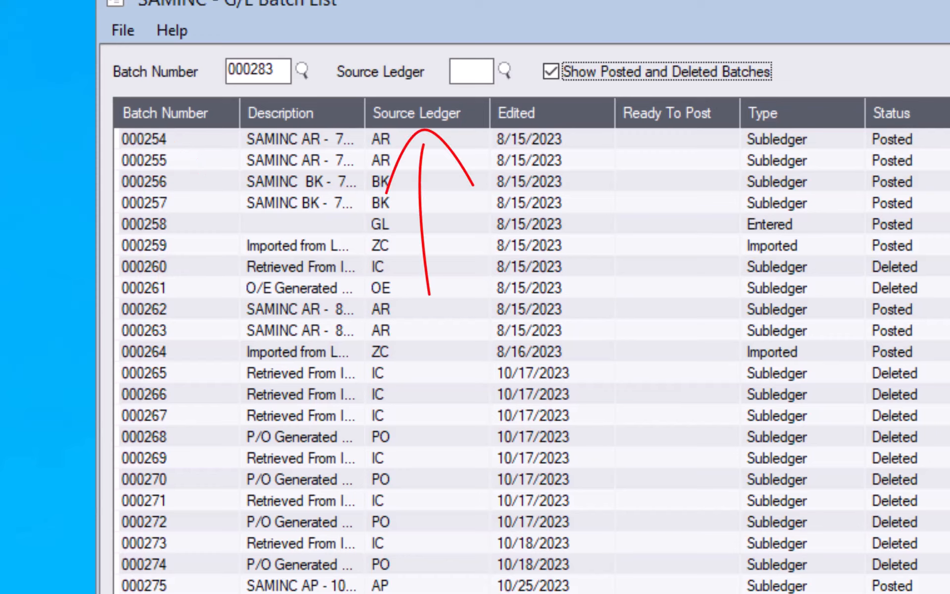
{"action": "key", "text": "Escape"}
{"action": "left_click_drag", "start_coordinate": [543, 296], "coordinate": [535, 144]}
{"action": "mouse_move", "coordinate": [499, 194]}
{"action": "left_mouse_down"}
{"action": "mouse_move", "coordinate": [505, 176]}
{"action": "mouse_move", "coordinate": [586, 186]}
{"action": "left_mouse_up"}
{"action": "key", "text": "Escape"}
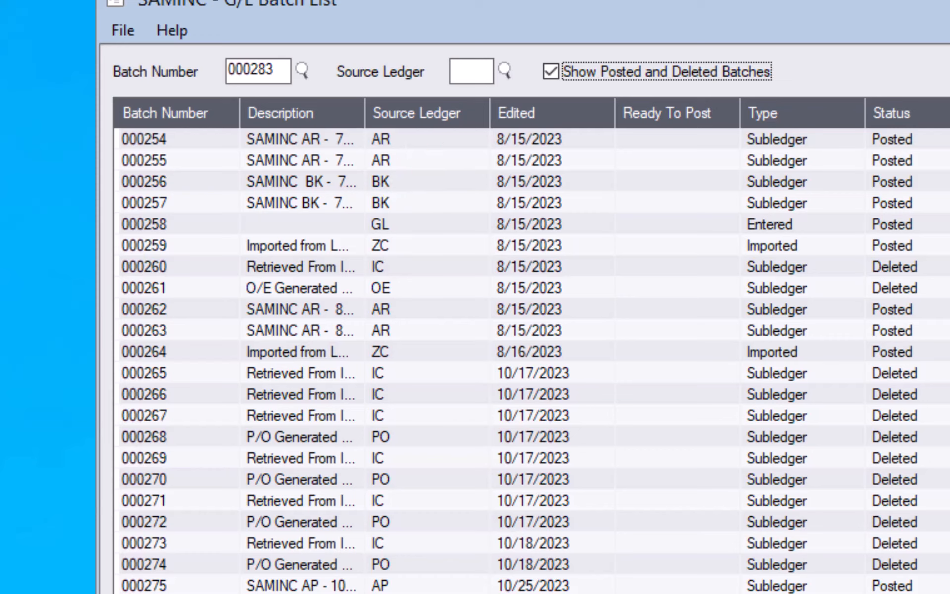
{"action": "left_click_drag", "start_coordinate": [676, 295], "coordinate": [669, 145]}
{"action": "left_click_drag", "start_coordinate": [633, 193], "coordinate": [720, 186]}
{"action": "key", "text": "Escape"}
{"action": "left_click_drag", "start_coordinate": [791, 296], "coordinate": [783, 144]}
{"action": "mouse_move", "coordinate": [748, 193]}
{"action": "left_mouse_down"}
{"action": "mouse_move", "coordinate": [812, 148]}
{"action": "mouse_move", "coordinate": [836, 186]}
{"action": "left_mouse_up"}
{"action": "key", "text": "Escape"}
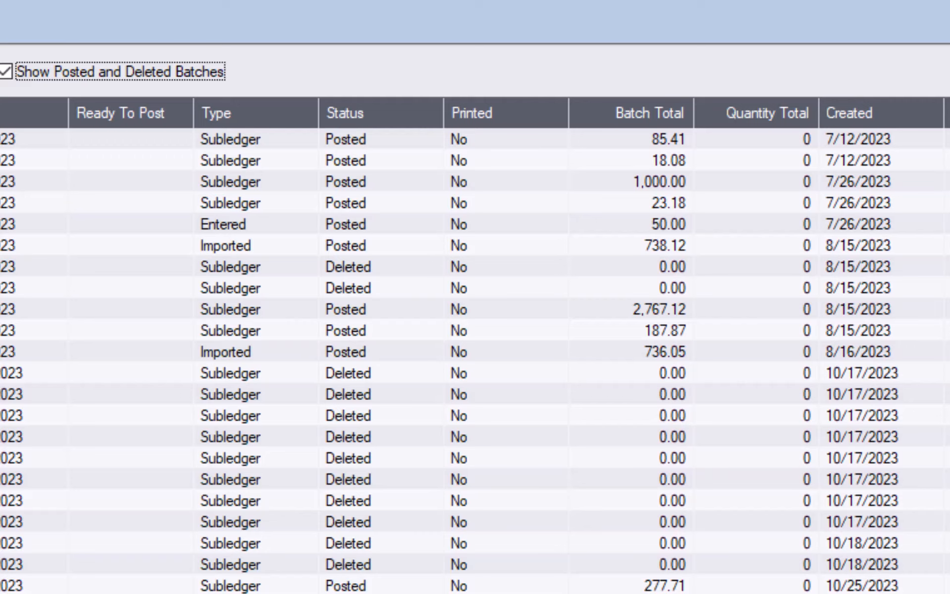
{"action": "left_click_drag", "start_coordinate": [475, 295], "coordinate": [469, 144]}
{"action": "mouse_move", "coordinate": [432, 193]}
{"action": "left_mouse_down"}
{"action": "mouse_move", "coordinate": [438, 177]}
{"action": "mouse_move", "coordinate": [519, 186]}
{"action": "left_mouse_up"}
{"action": "left_click_drag", "start_coordinate": [657, 293], "coordinate": [650, 144]}
{"action": "left_click_drag", "start_coordinate": [613, 193], "coordinate": [702, 186]}
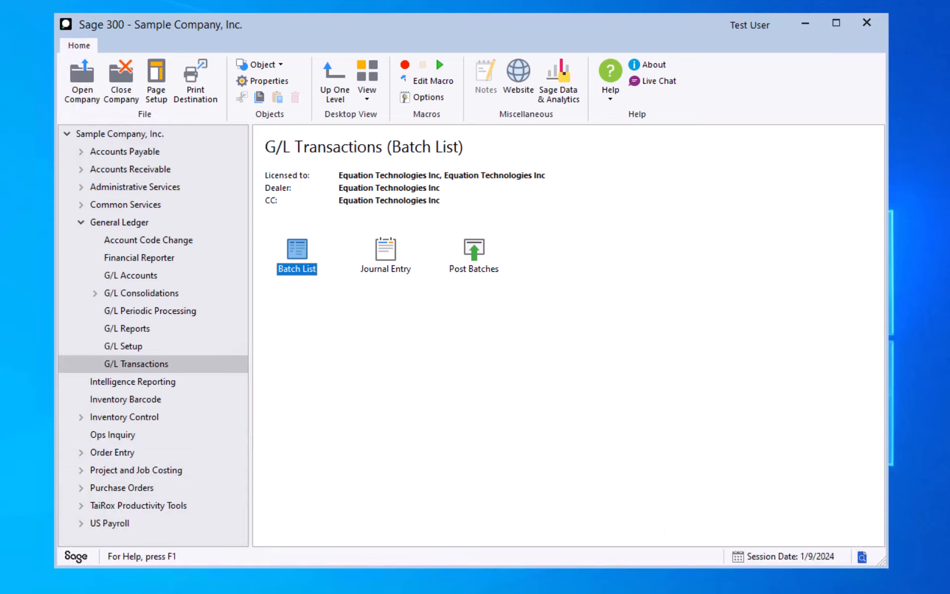
Step: Open G/L Journal Entry and load the open batch 000283, Training Batch, from the batch finder
{"action": "double_click", "coordinate": [390, 262]}
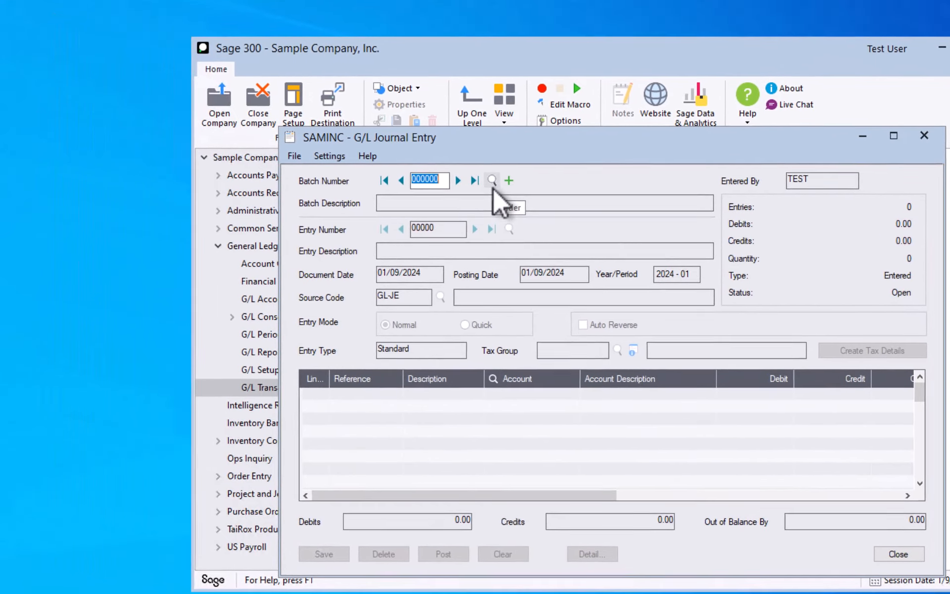
{"action": "left_click", "coordinate": [366, 163]}
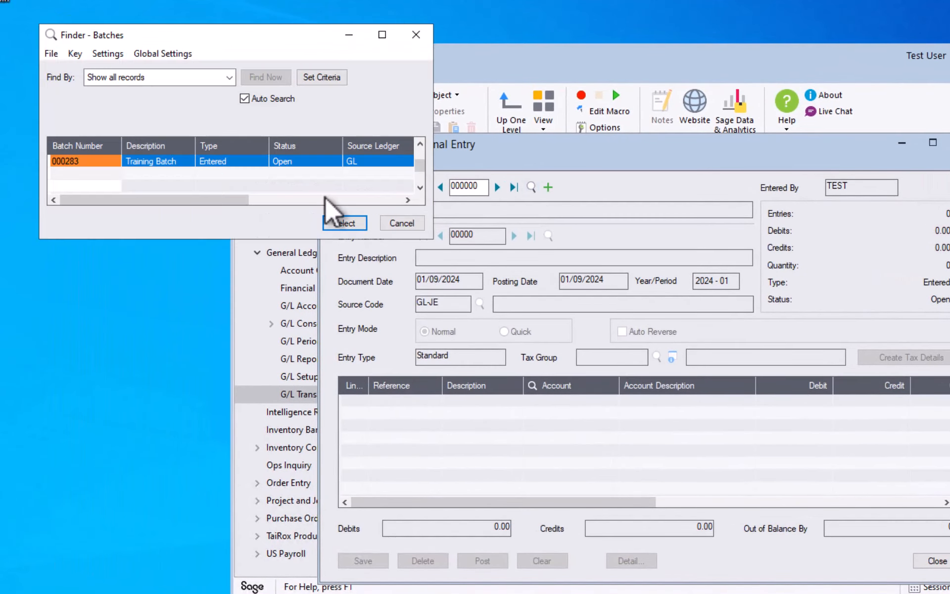
{"action": "left_click", "coordinate": [149, 162]}
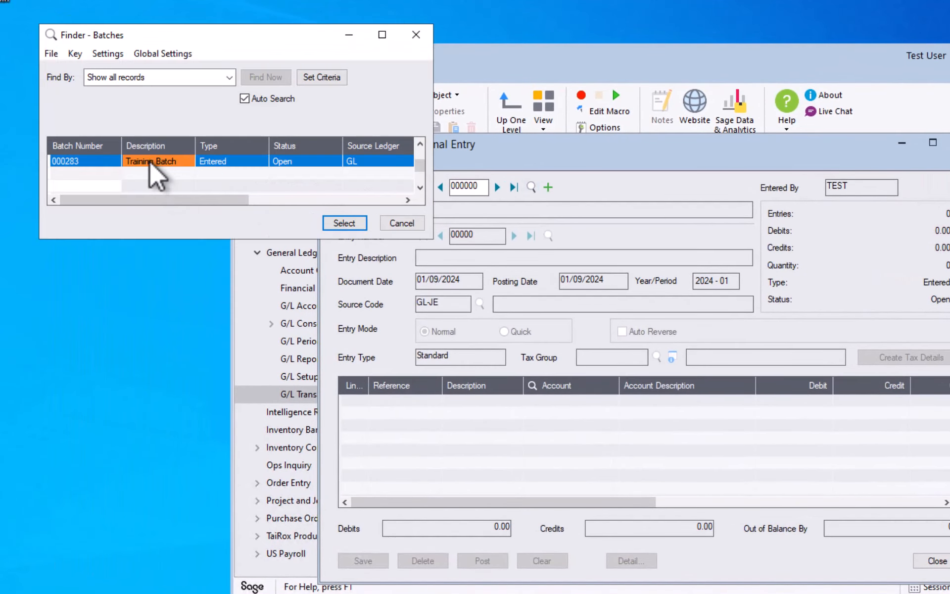
{"action": "left_click", "coordinate": [344, 223]}
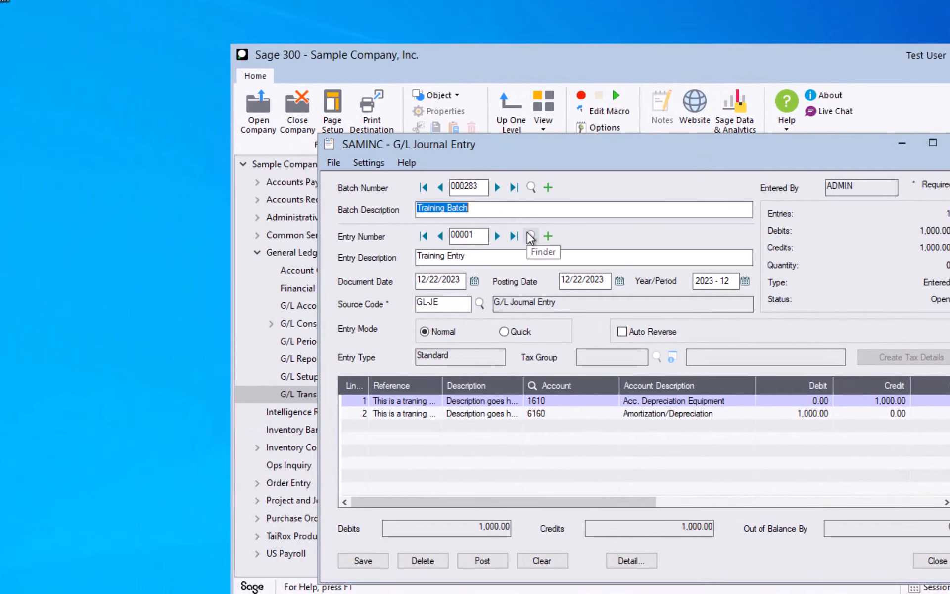
Step: Look up the batch's entries without choosing one, and start a blank entry before returning to entry 00001
{"action": "left_click", "coordinate": [476, 208]}
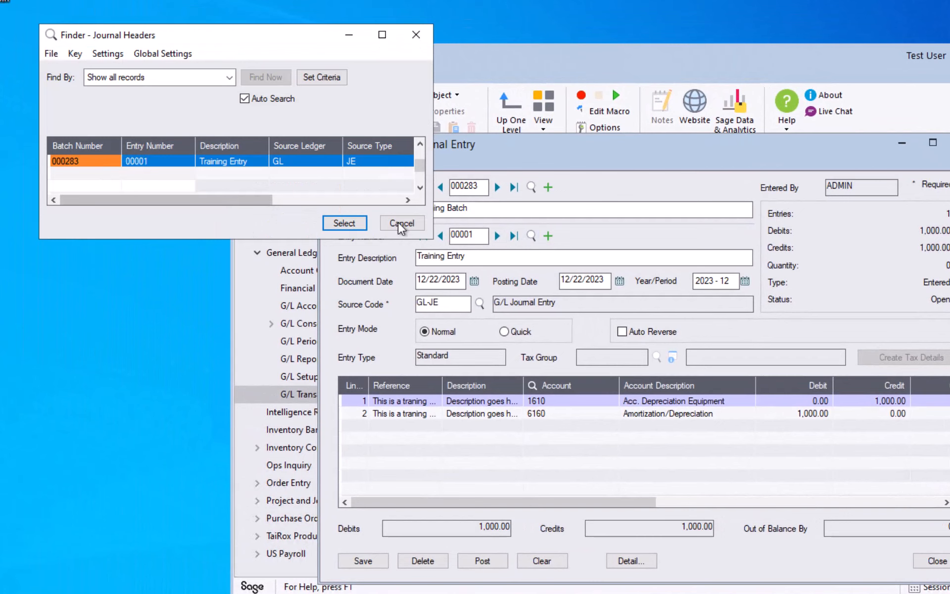
{"action": "left_click", "coordinate": [399, 223]}
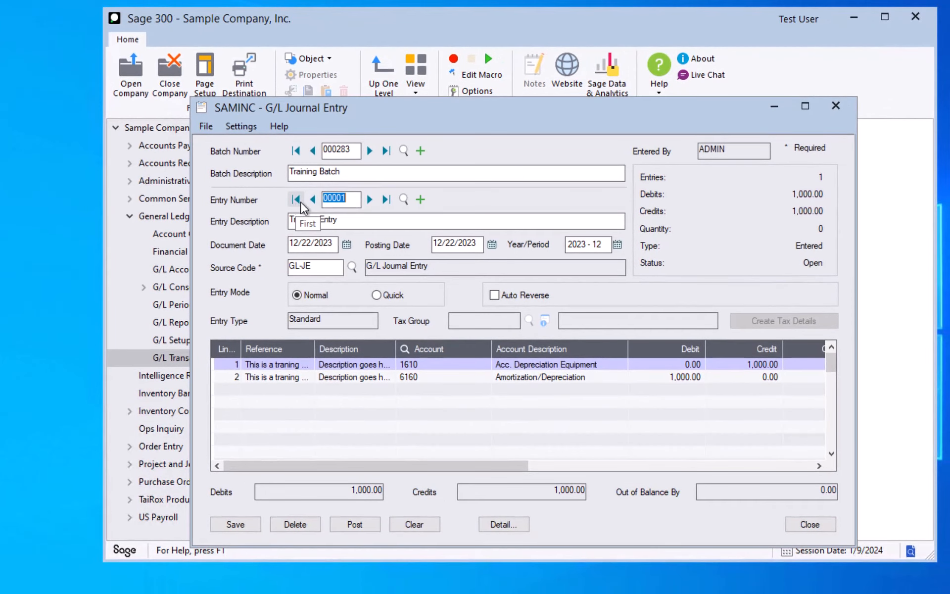
{"action": "left_click", "coordinate": [417, 198]}
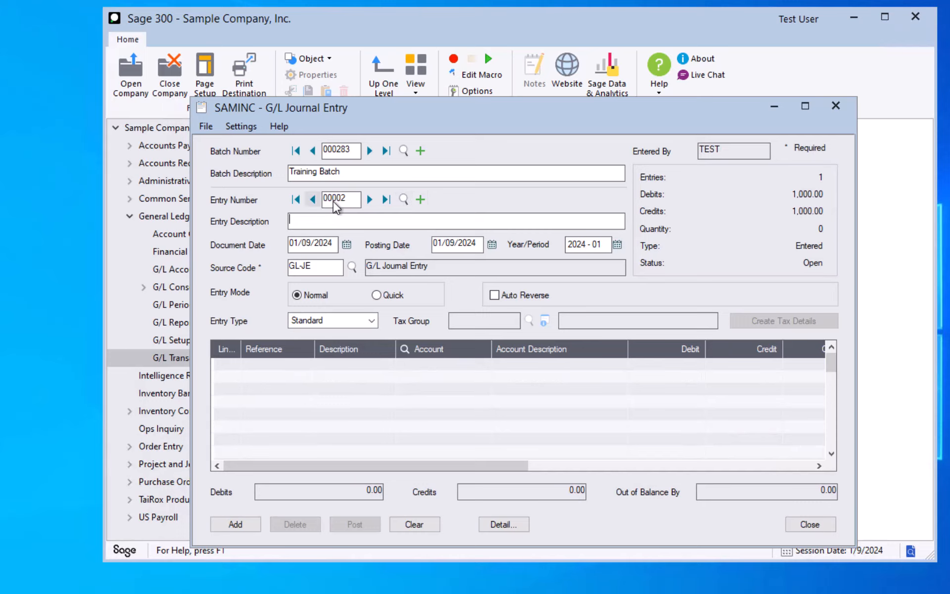
{"action": "left_click", "coordinate": [313, 199]}
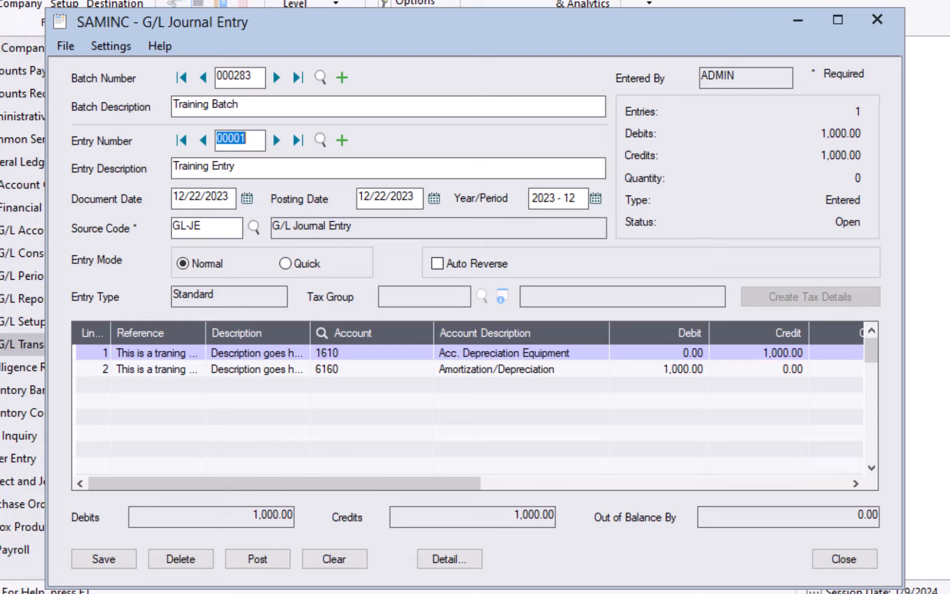
Step: Turn on Auto Reverse for entry 00001, using Specific Period with year/period 2024 - 12
{"action": "key", "text": "Tab"}
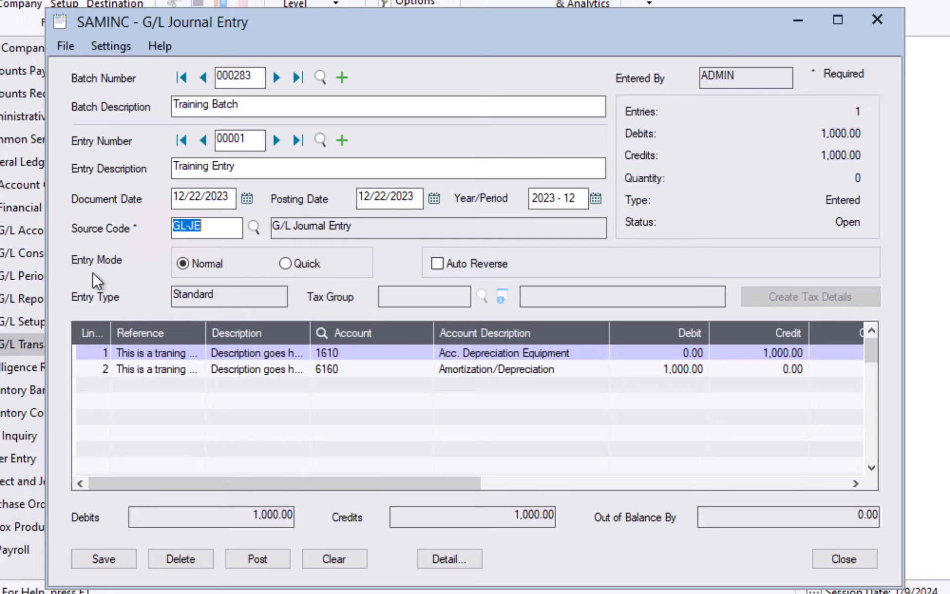
{"action": "left_click", "coordinate": [437, 264]}
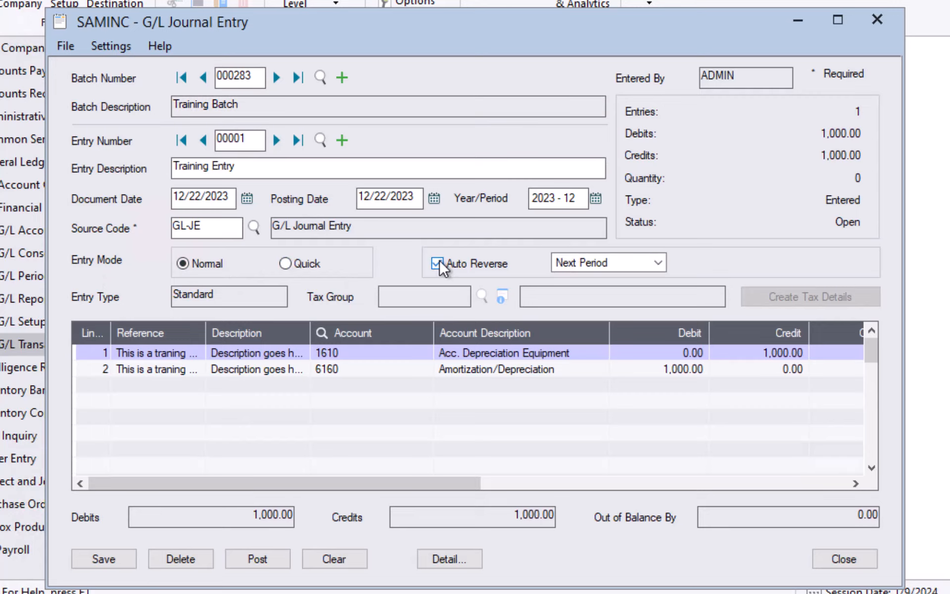
{"action": "left_click", "coordinate": [659, 261]}
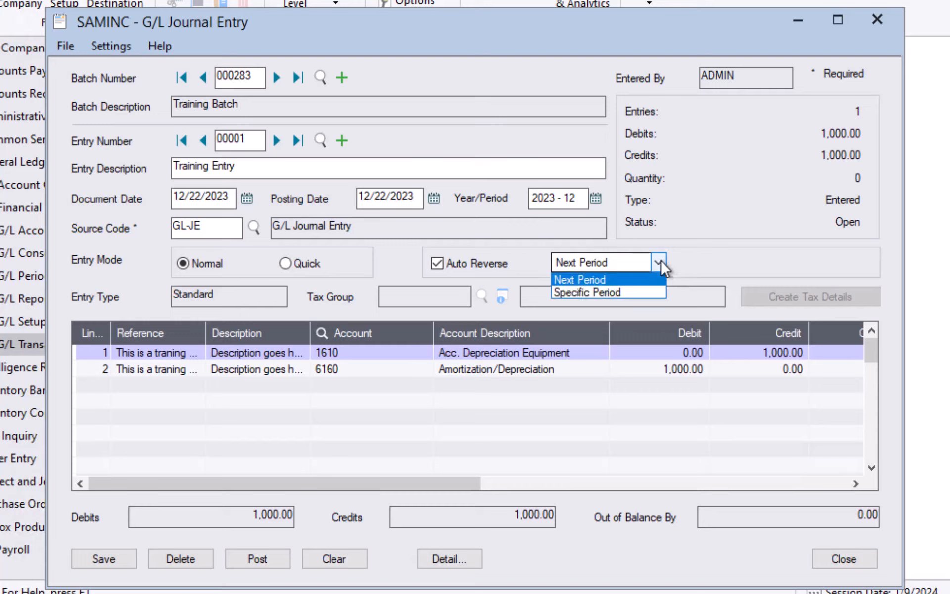
{"action": "left_click", "coordinate": [653, 292]}
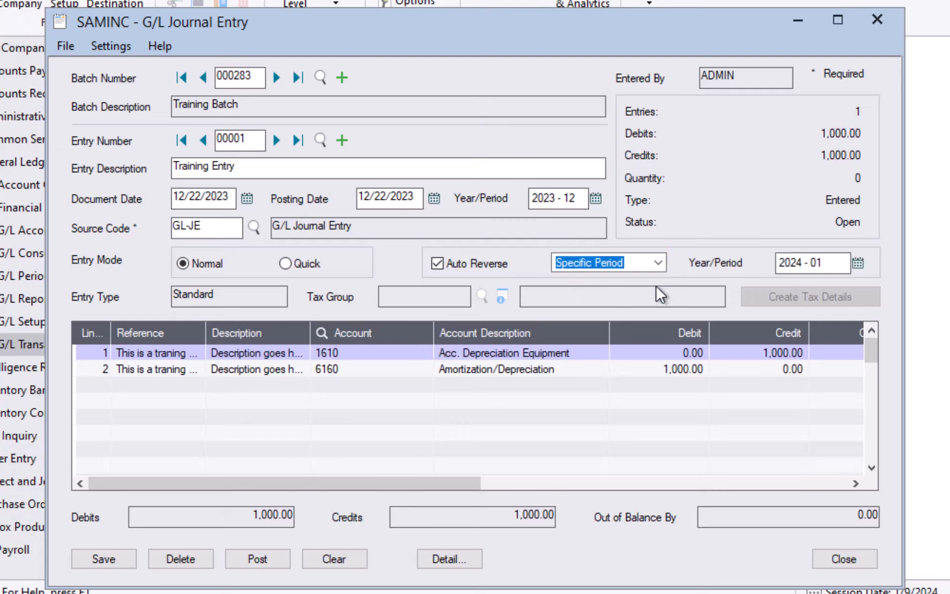
{"action": "left_click", "coordinate": [858, 262]}
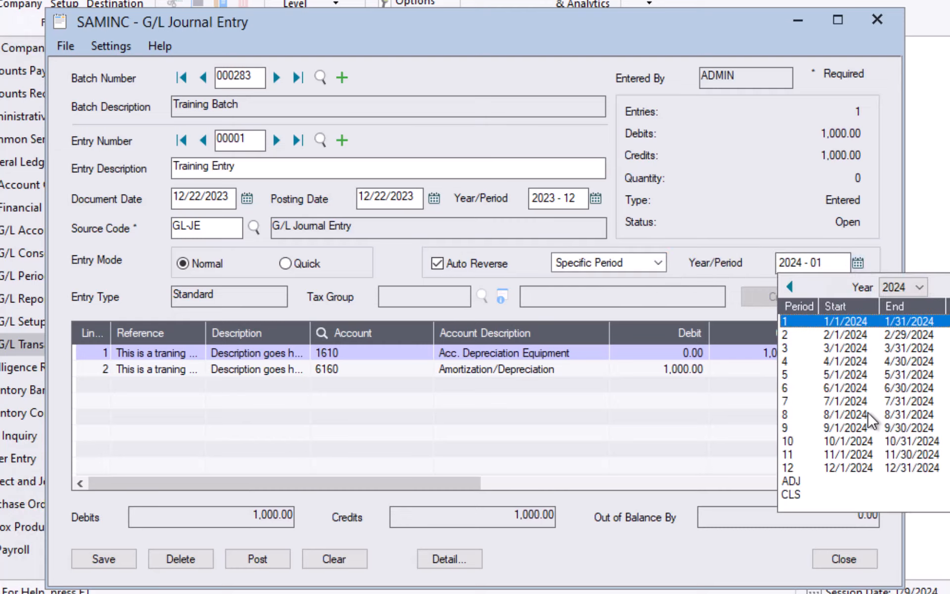
{"action": "left_click", "coordinate": [859, 467]}
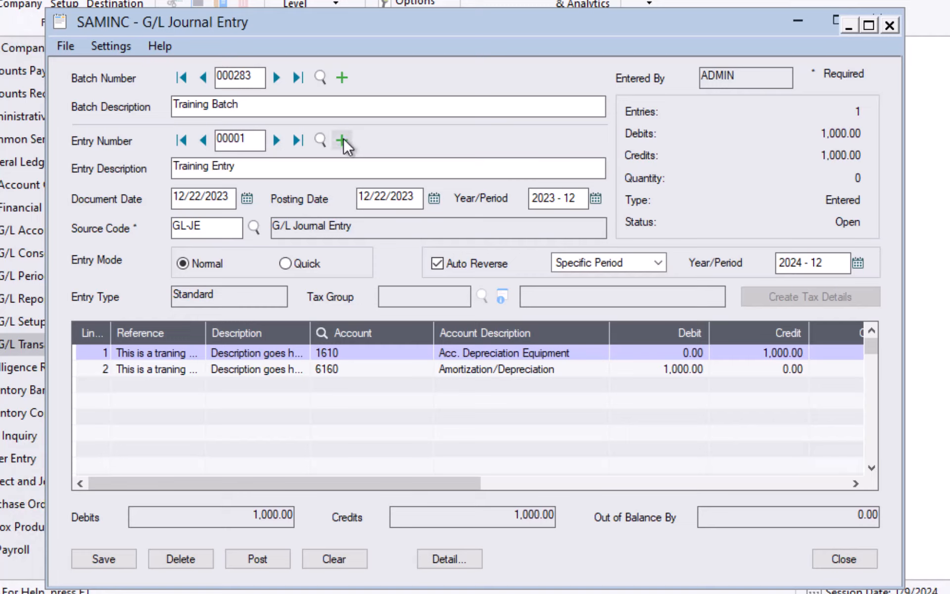
Step: Start a new entry of type Sales Tax with tax group CALIF and create its tax details
{"action": "left_click", "coordinate": [343, 138]}
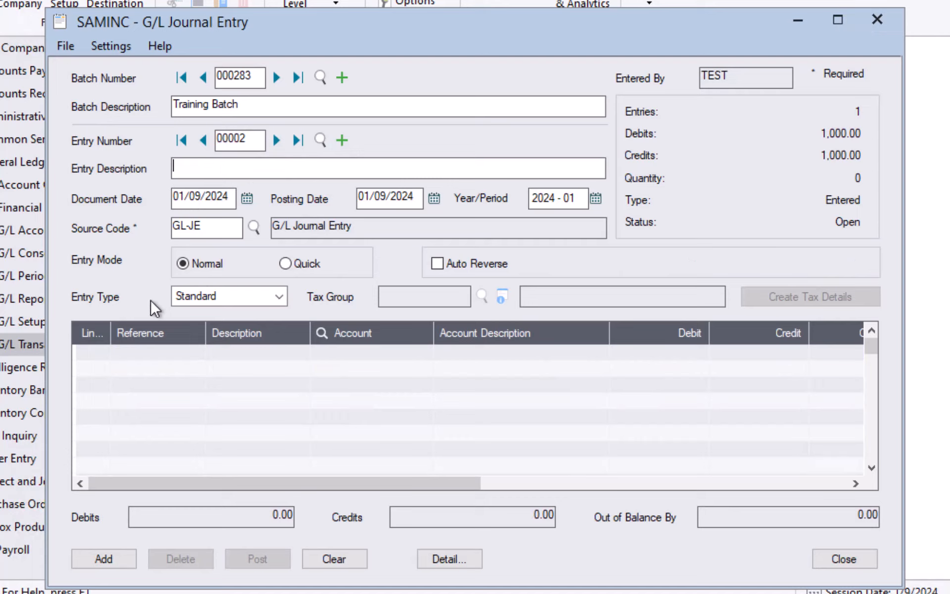
{"action": "left_click", "coordinate": [247, 295]}
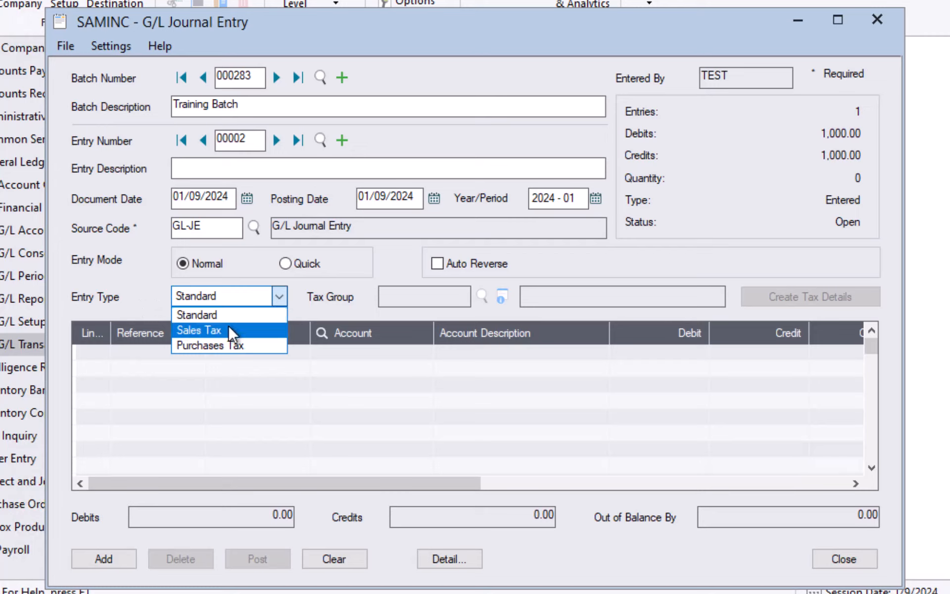
{"action": "left_click", "coordinate": [259, 330]}
{"action": "left_click", "coordinate": [465, 297]}
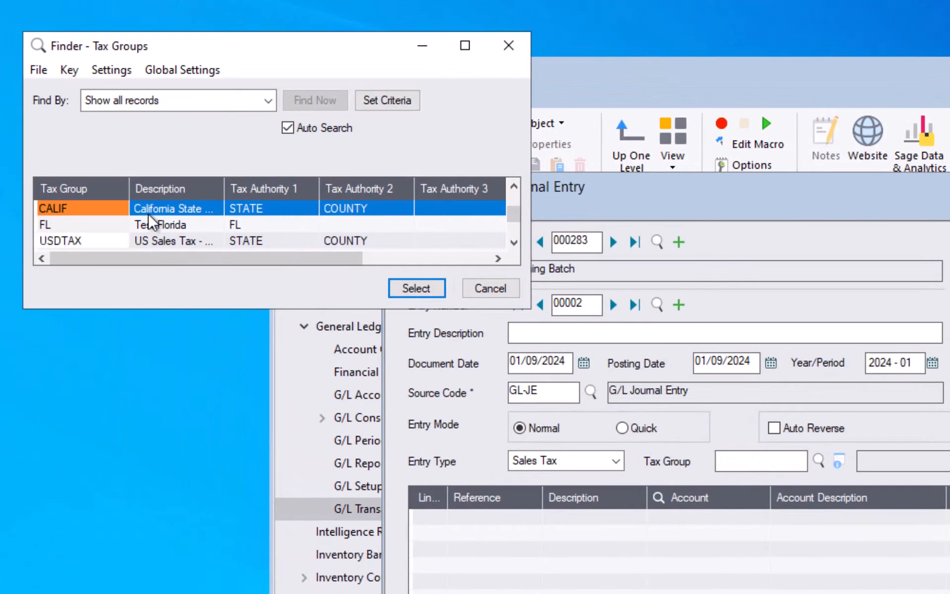
{"action": "left_click", "coordinate": [136, 203]}
{"action": "double_click", "coordinate": [135, 203]}
{"action": "left_click", "coordinate": [798, 313]}
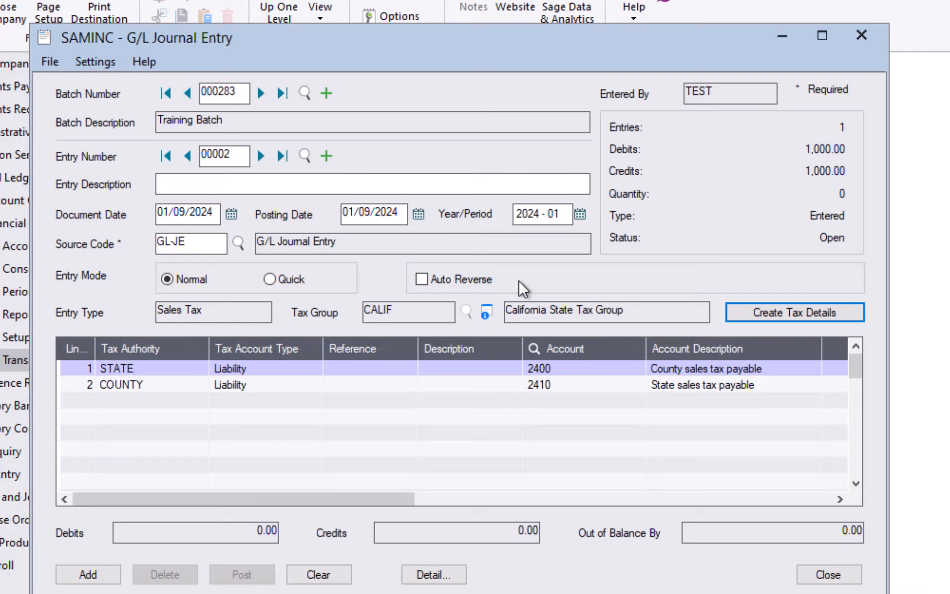
Step: Discard the new sales tax entry, return to the batch's first entry and look across its detail lines
{"action": "left_click", "coordinate": [170, 156]}
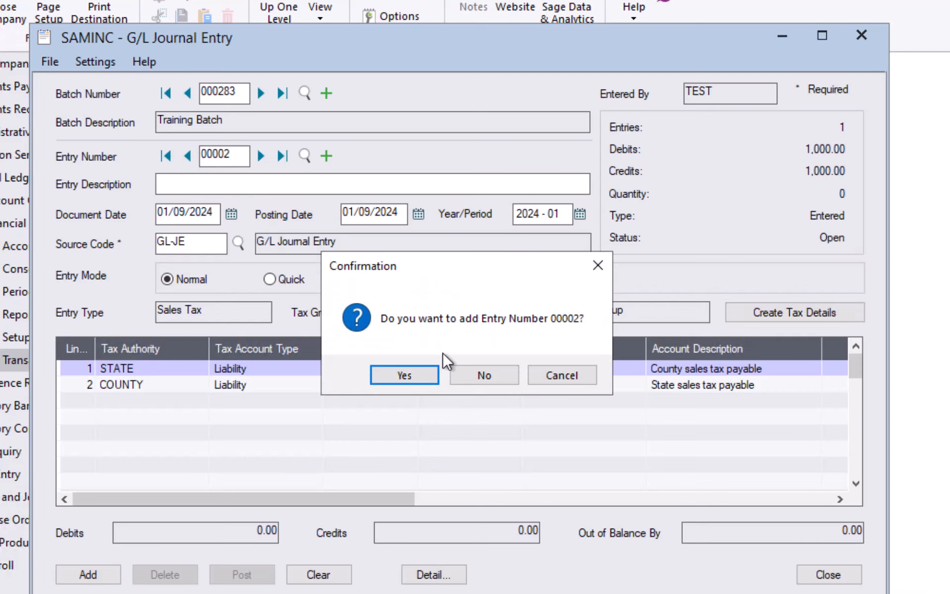
{"action": "left_click", "coordinate": [492, 373]}
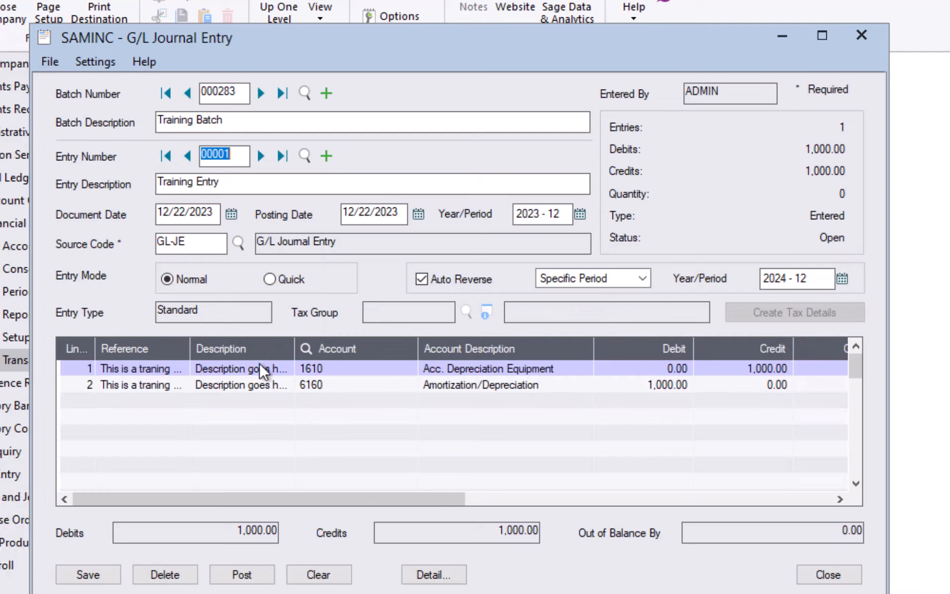
{"action": "left_click", "coordinate": [260, 495]}
{"action": "left_click_drag", "start_coordinate": [264, 494], "coordinate": [197, 478]}
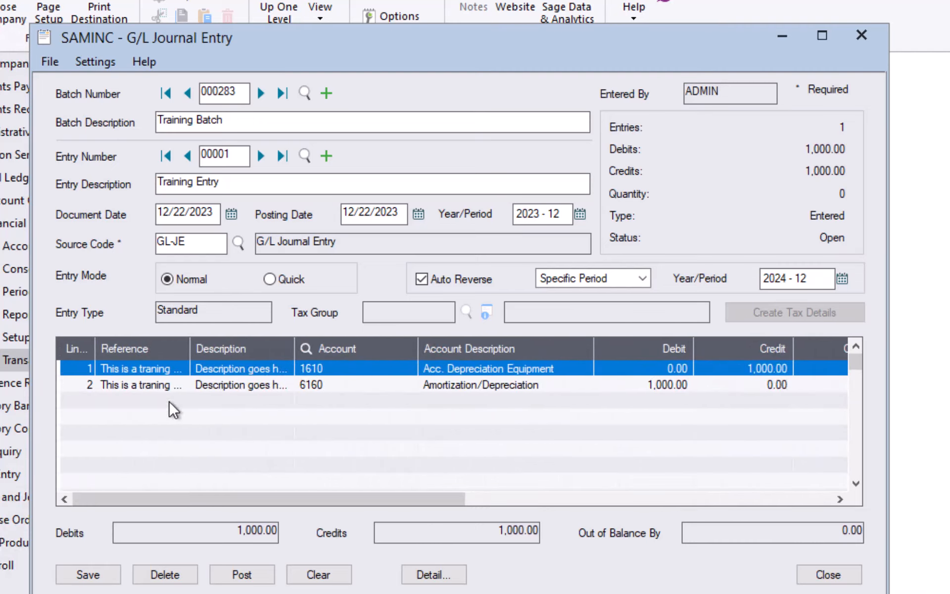
Step: Examine the journal detail of line 1, including its optional fields and their lookup, and close it without adding anything
{"action": "left_click", "coordinate": [436, 575]}
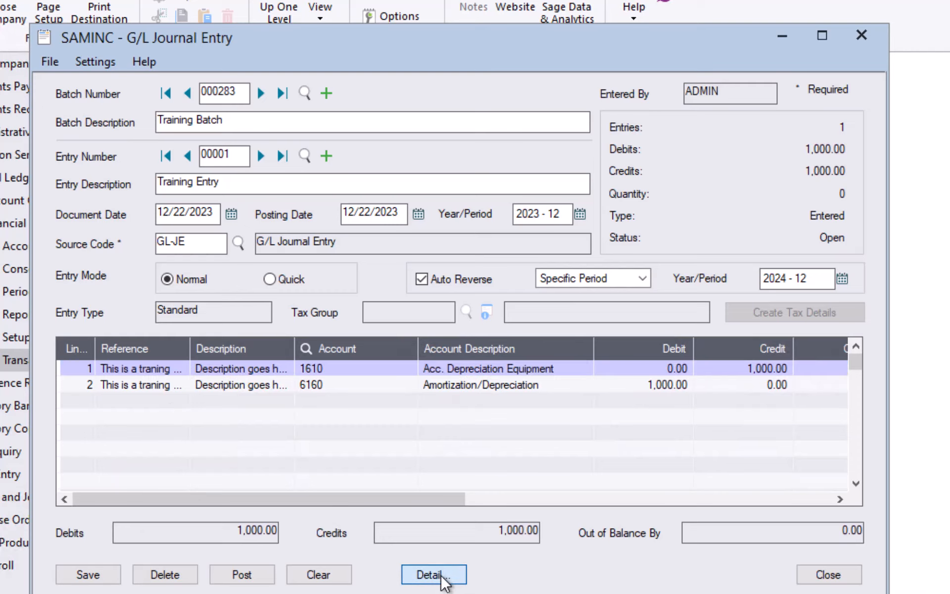
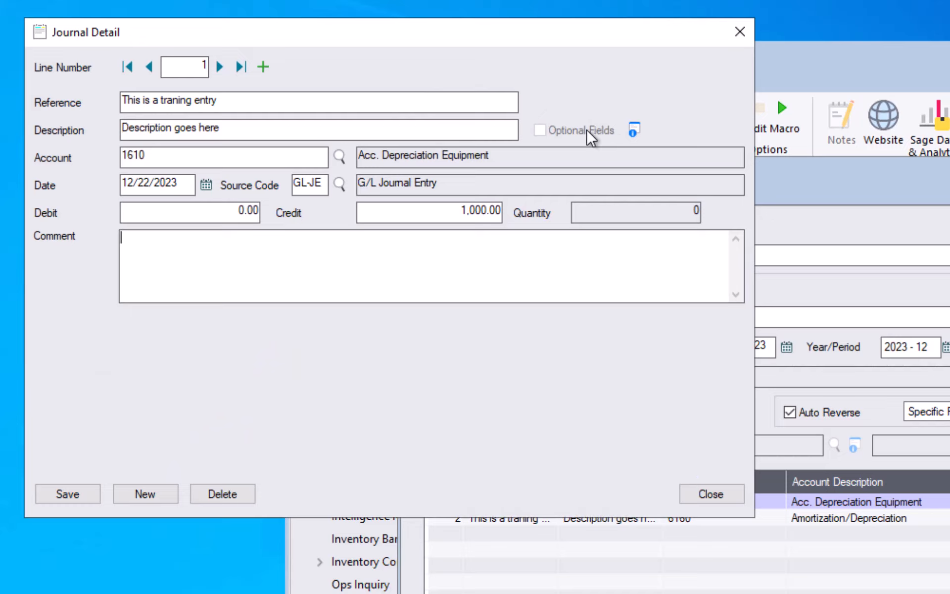
{"action": "left_click", "coordinate": [634, 130]}
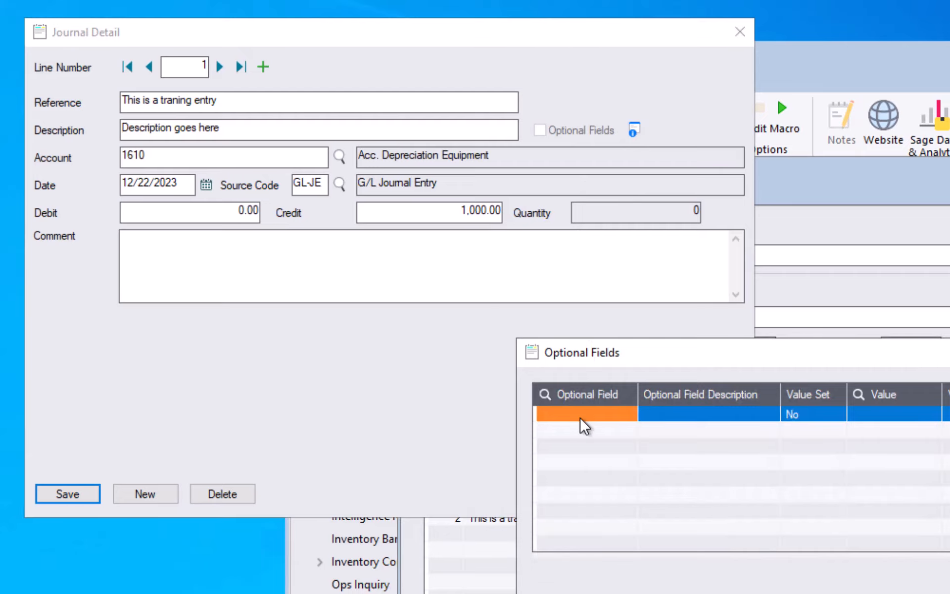
{"action": "left_click", "coordinate": [598, 390]}
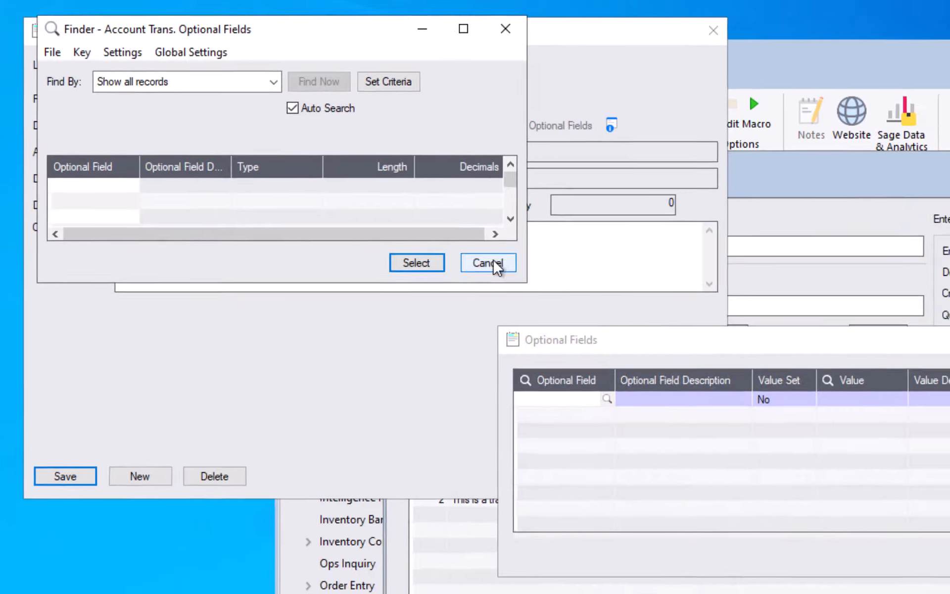
{"action": "left_click", "coordinate": [502, 272]}
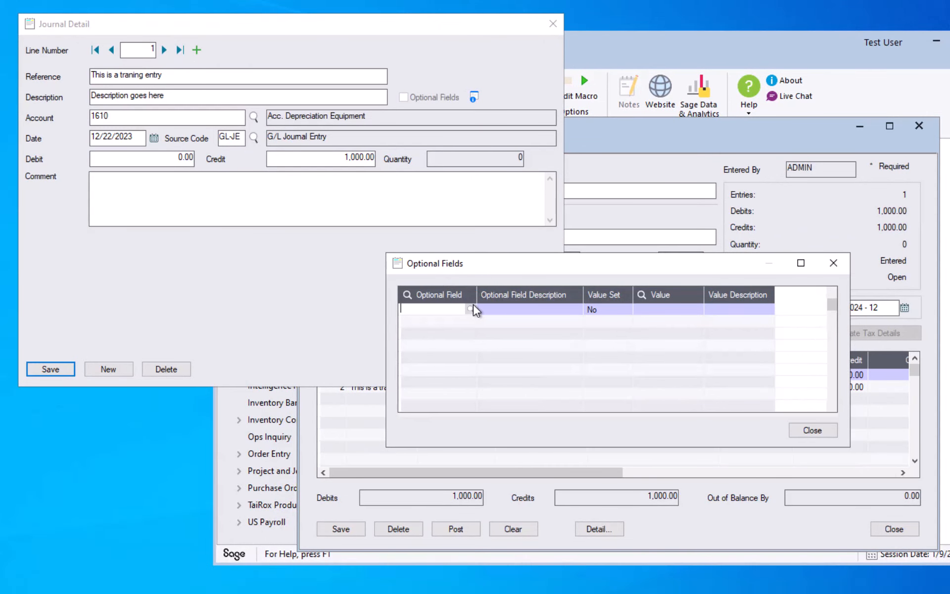
{"action": "left_click", "coordinate": [833, 263]}
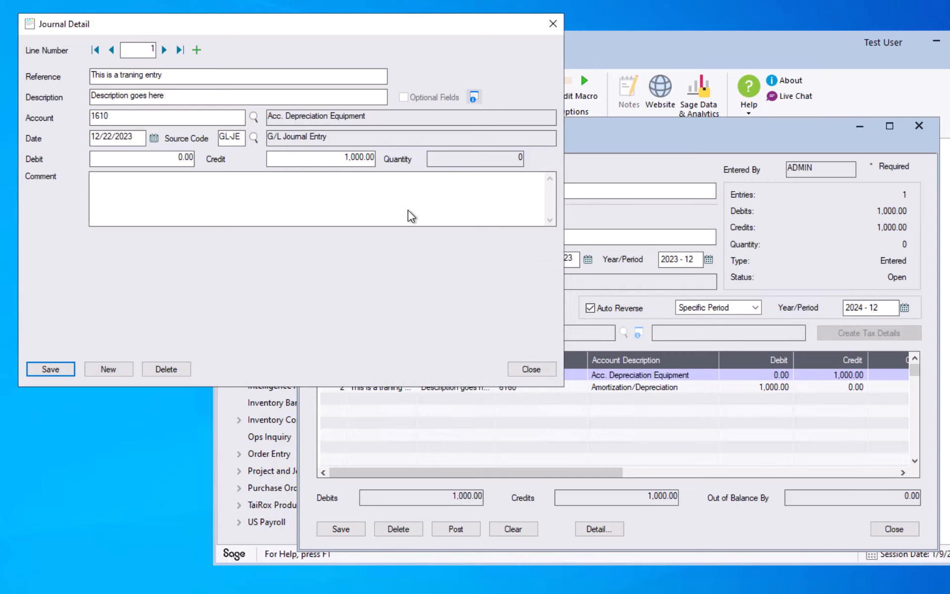
{"action": "left_click", "coordinate": [547, 369]}
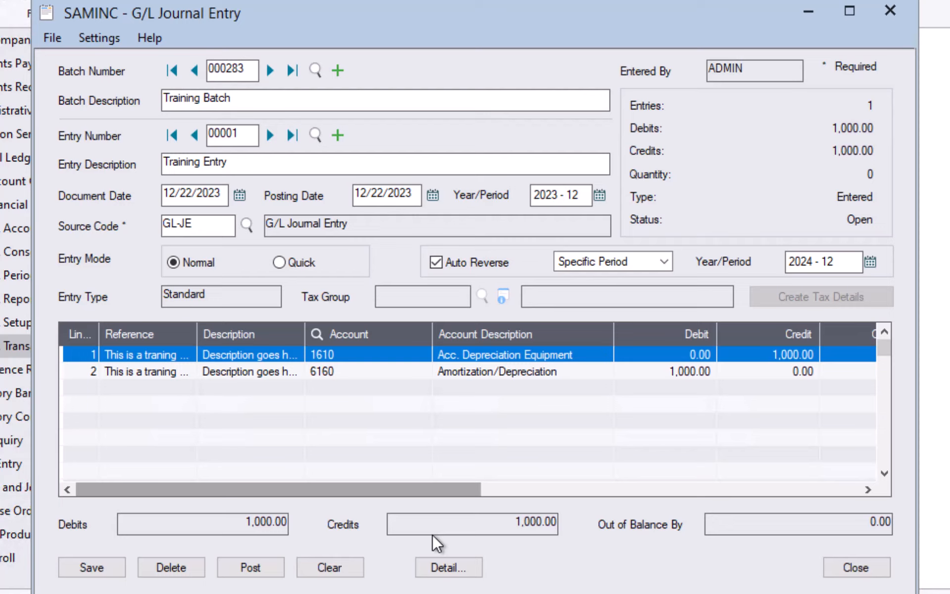
Step: Set the debit on the Amortization/Depreciation line to 999 and try saving the entry, dismissing the resulting message
{"action": "left_click", "coordinate": [670, 369]}
{"action": "type", "text": "999"}
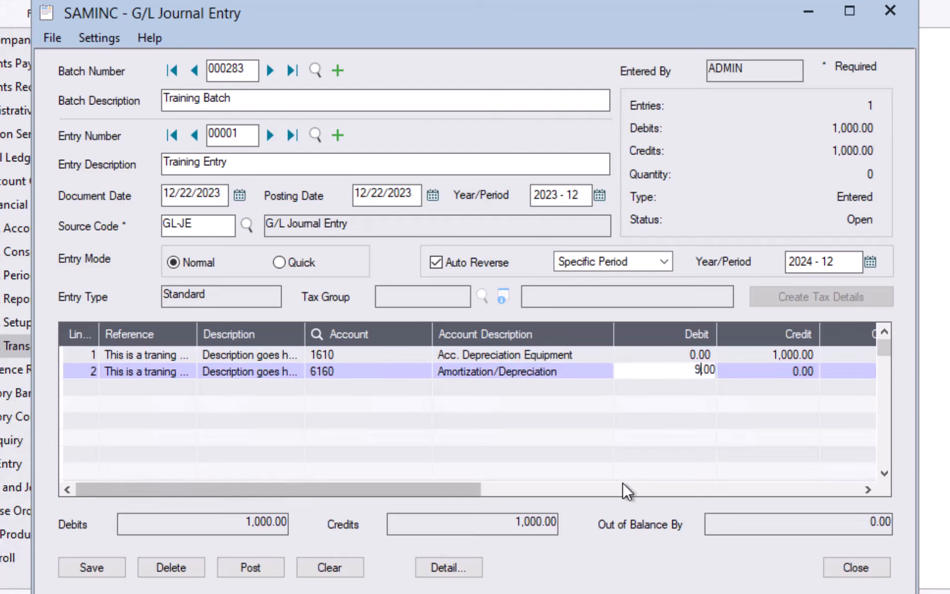
{"action": "key", "text": "Up"}
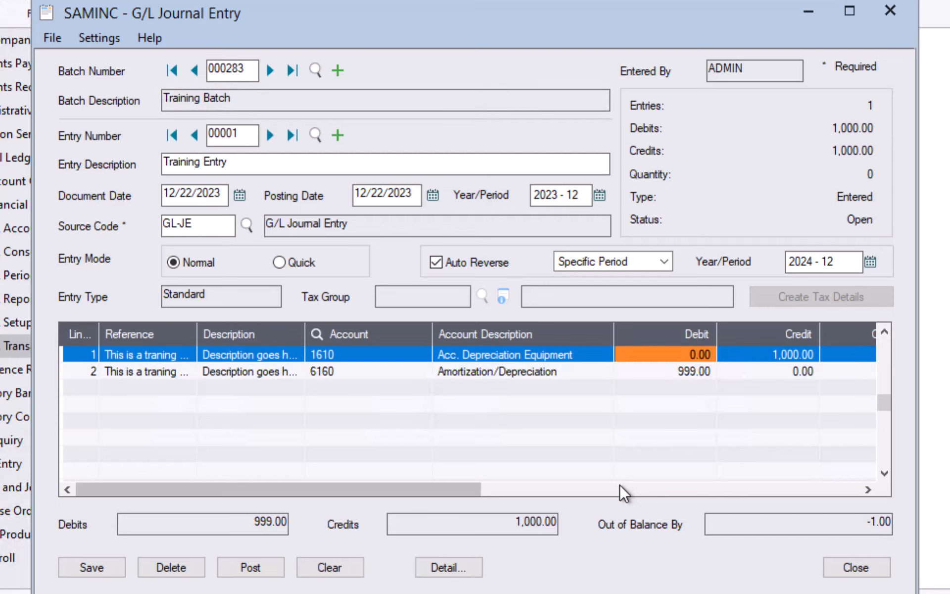
{"action": "left_click", "coordinate": [667, 366]}
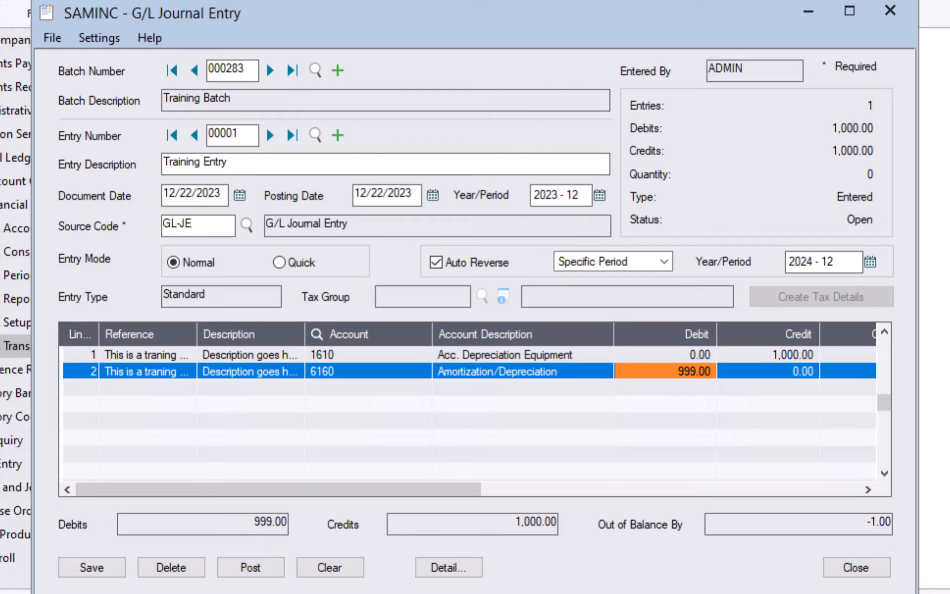
{"action": "left_click", "coordinate": [91, 569]}
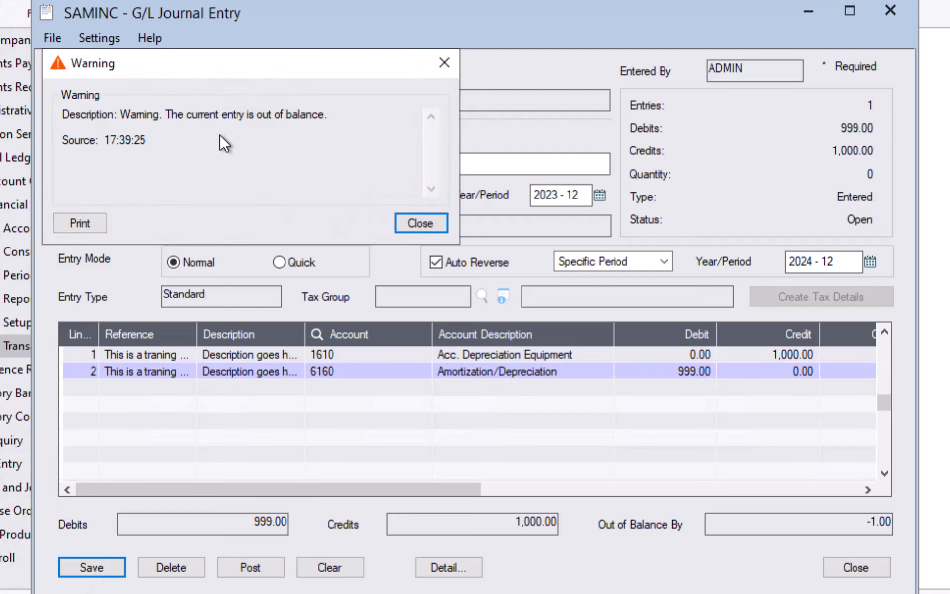
{"action": "left_click", "coordinate": [400, 217]}
Step: Set the debit on the Amortization/Depreciation line to 1,000 and save the entry
{"action": "left_click", "coordinate": [639, 369]}
{"action": "left_click", "coordinate": [639, 372]}
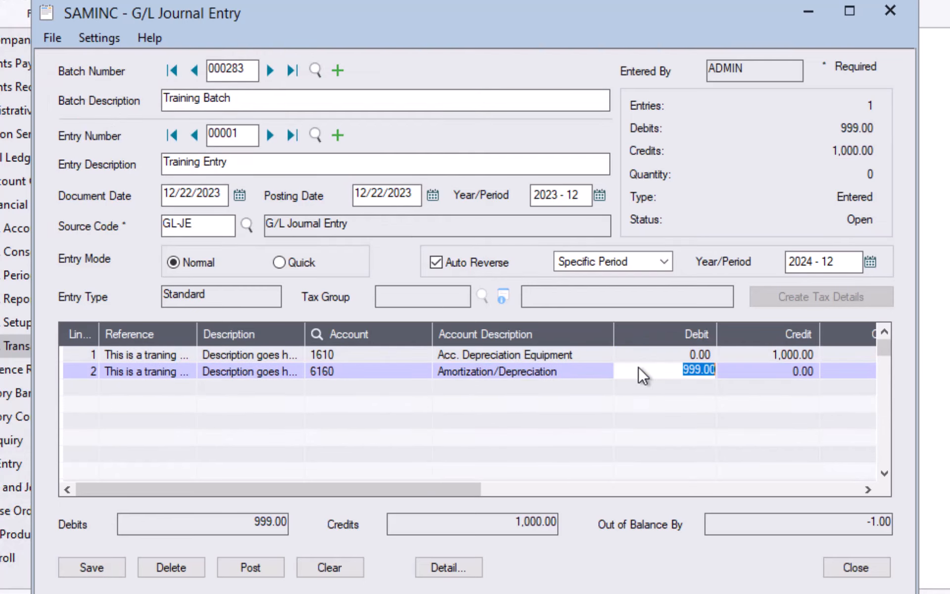
{"action": "type", "text": "1,000"}
{"action": "key", "text": "Up"}
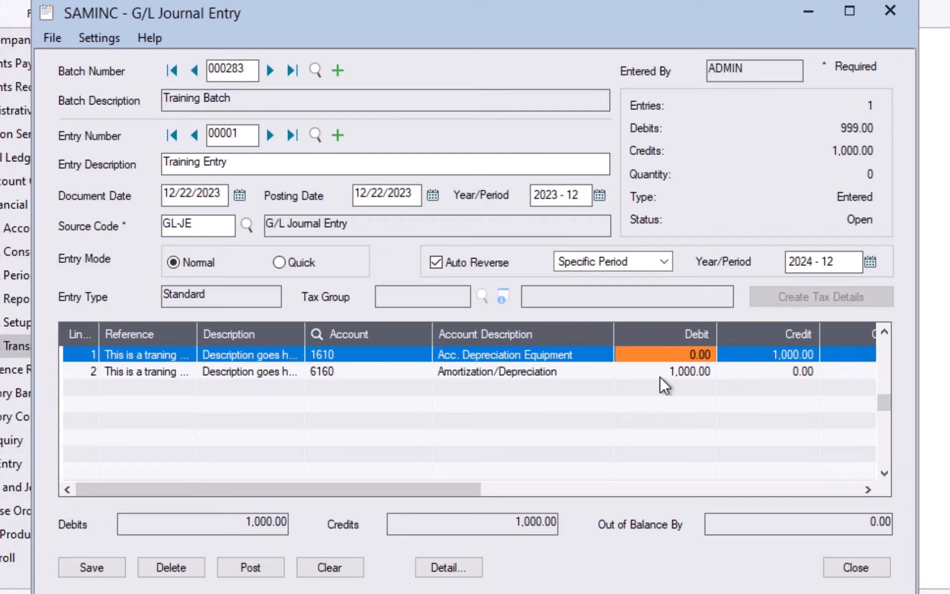
{"action": "left_click", "coordinate": [92, 569]}
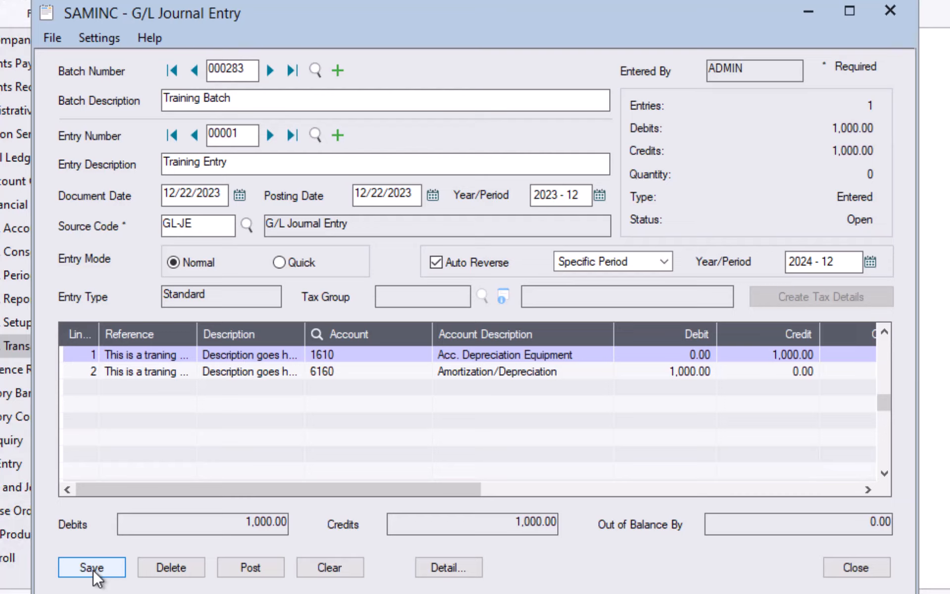
{"action": "left_click", "coordinate": [93, 570]}
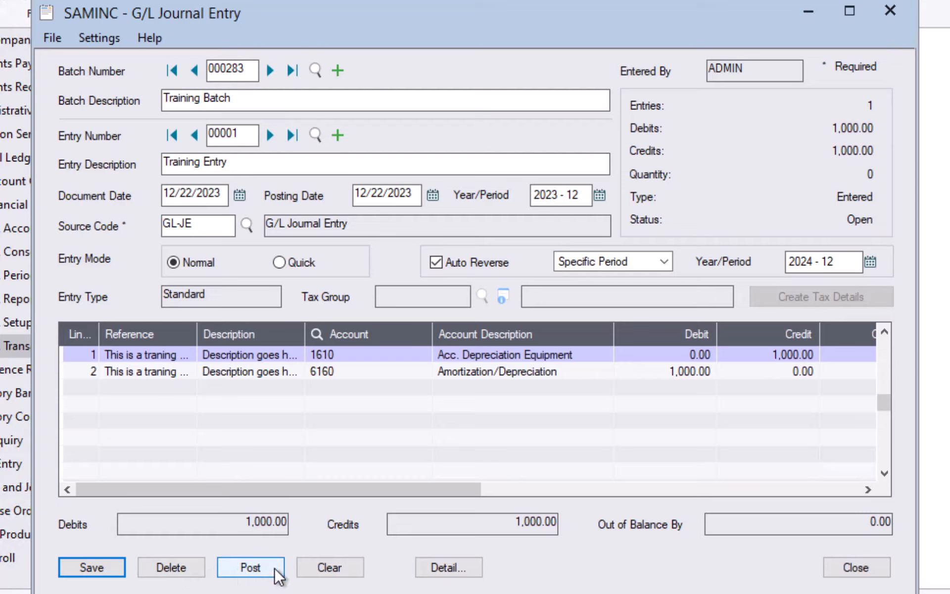
Step: Clear all details of entry 00001 and close the journal entry form without saving the changes
{"action": "left_click", "coordinate": [315, 572]}
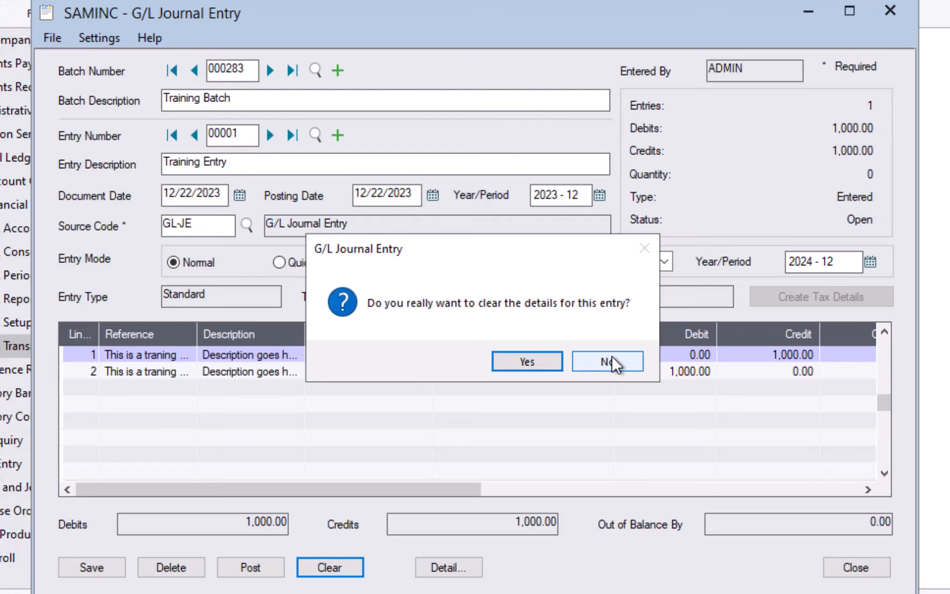
{"action": "left_click", "coordinate": [554, 360]}
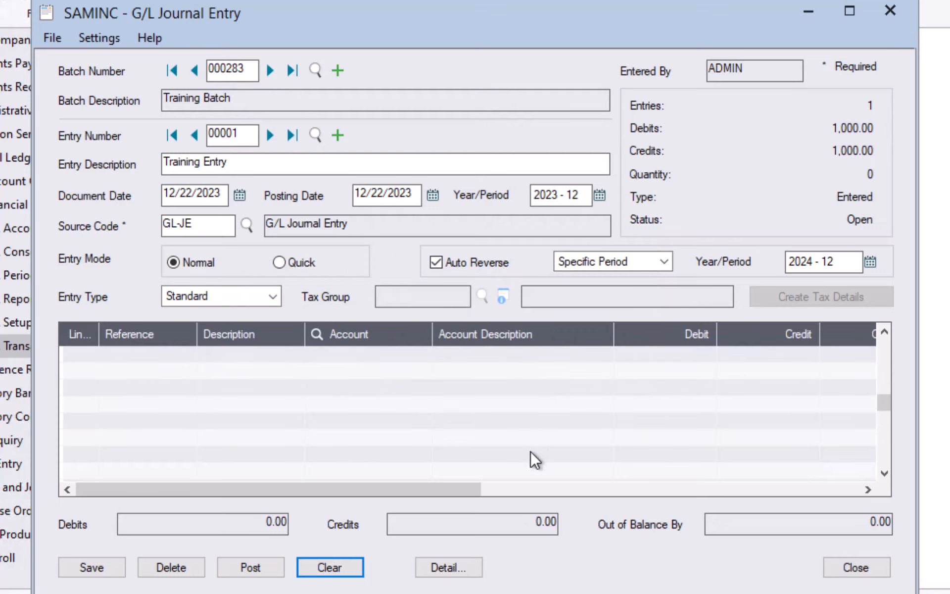
{"action": "left_click", "coordinate": [855, 569]}
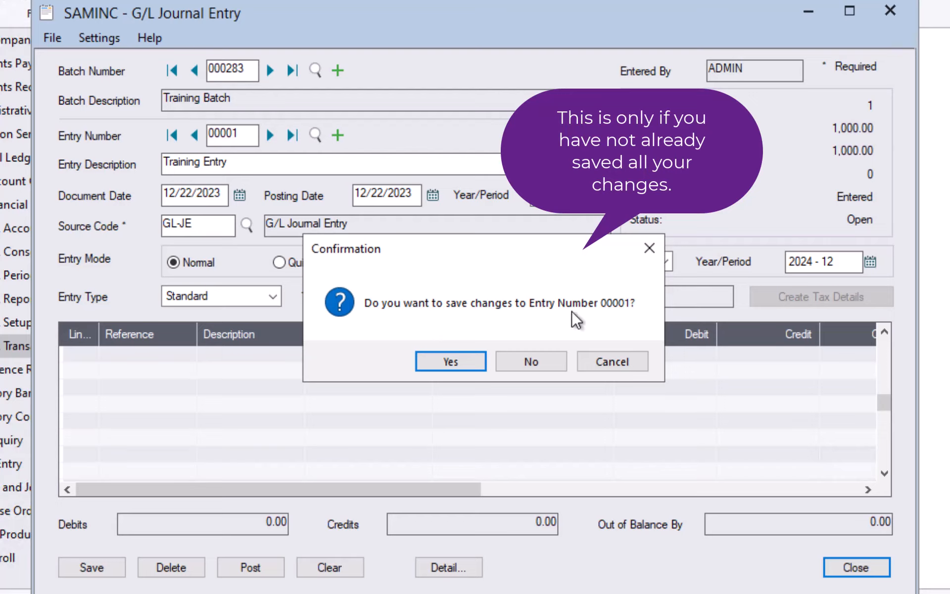
{"action": "left_click", "coordinate": [519, 360]}
Step: Reopen the G/L Journal Entry form and load the last batch
{"action": "left_click", "coordinate": [356, 221]}
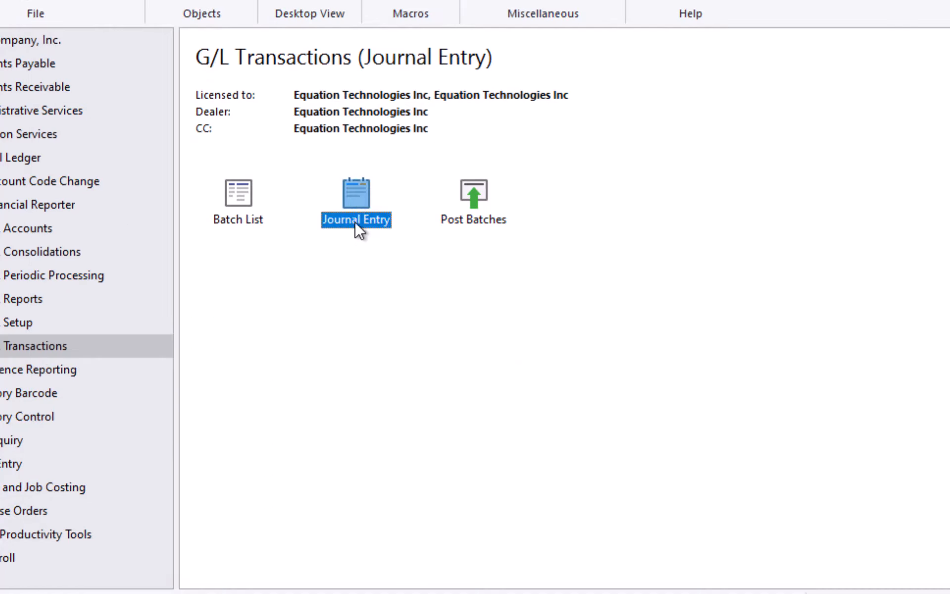
{"action": "double_click", "coordinate": [355, 200]}
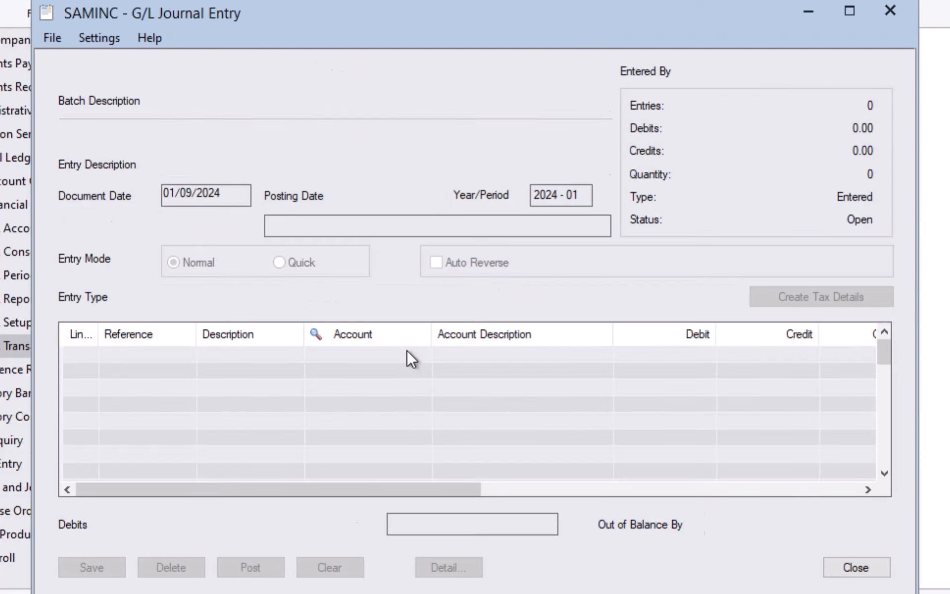
{"action": "left_click", "coordinate": [291, 70]}
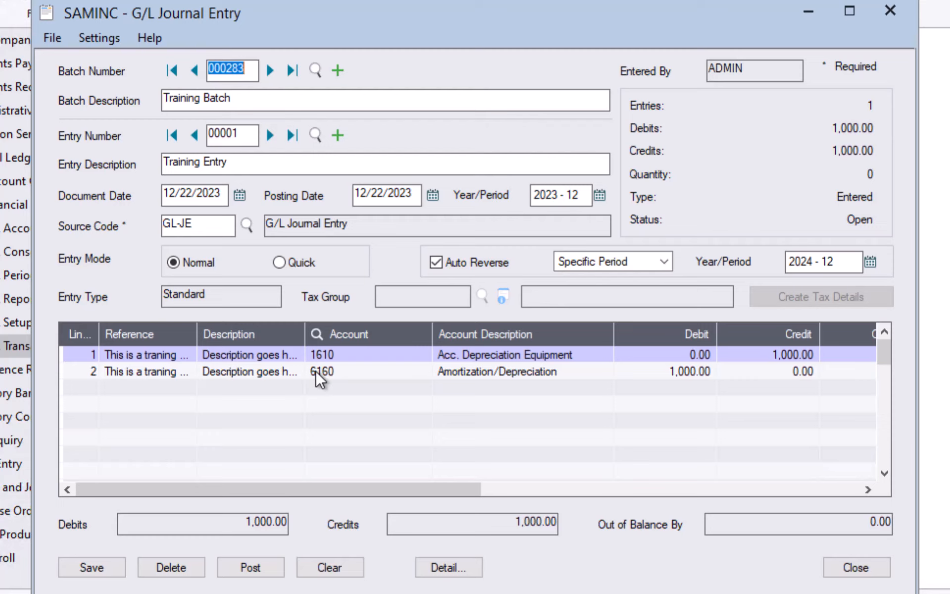
Step: Start a new entry in the batch described as "Reclass" and set its entry mode to Quick
{"action": "left_click", "coordinate": [337, 135]}
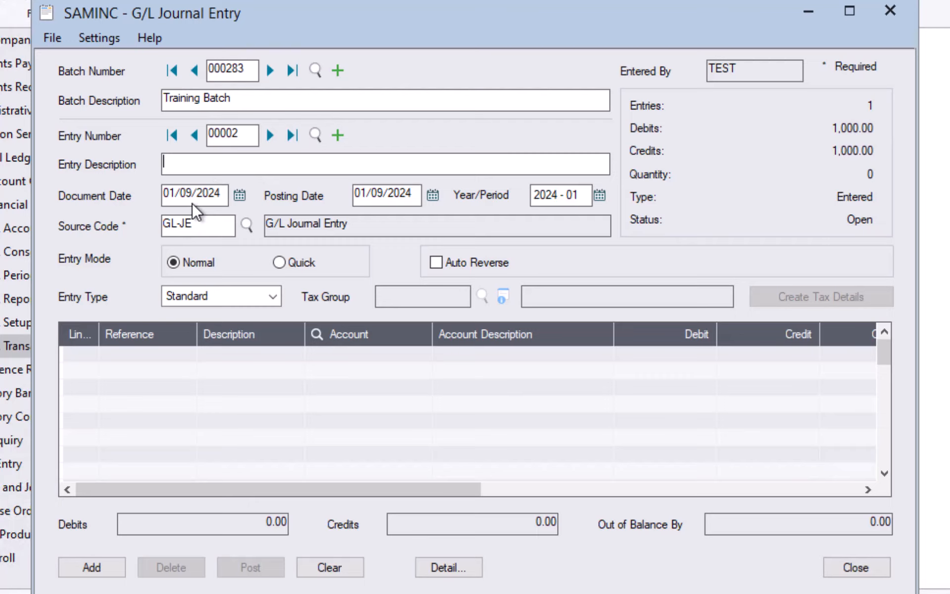
{"action": "type", "text": "Reclass"}
{"action": "key", "text": "Tab"}
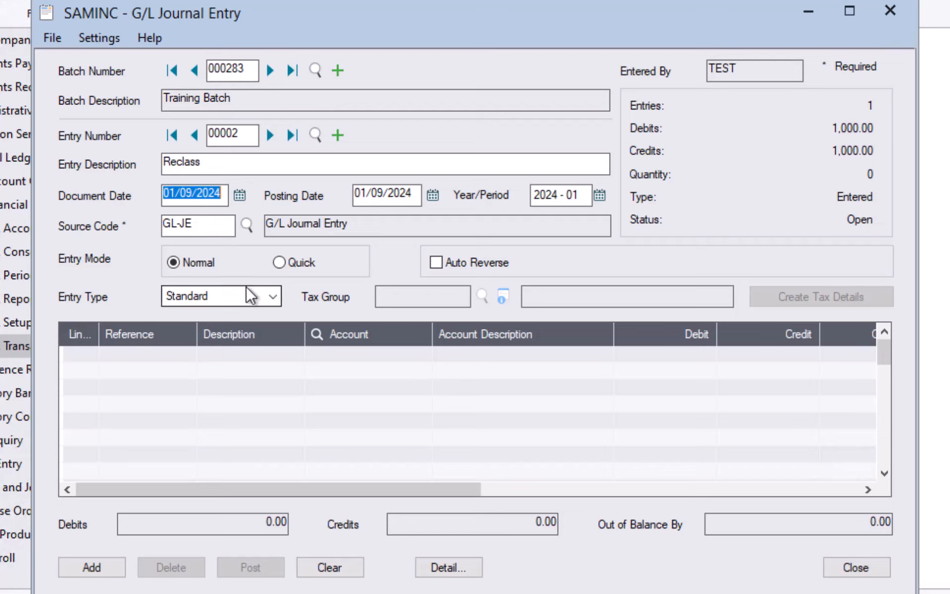
{"action": "left_click", "coordinate": [279, 264]}
Step: Add a first detail line with reference "Reclass of expenses" and a blank description, and widen the Reference column
{"action": "left_click", "coordinate": [135, 356]}
{"action": "left_click", "coordinate": [133, 358]}
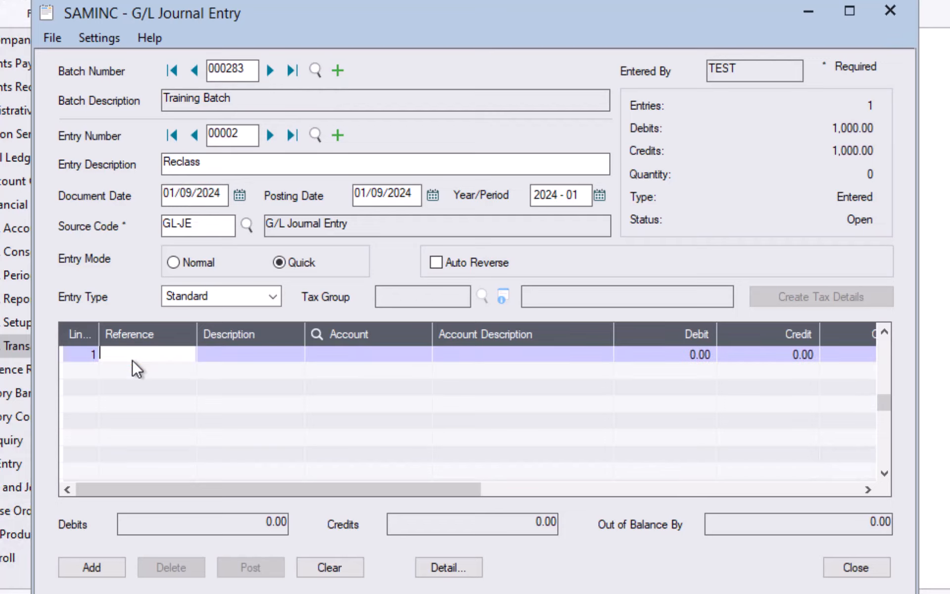
{"action": "type", "text": "Reclass of expenses"}
{"action": "key", "text": "Tab"}
{"action": "key", "text": "Tab"}
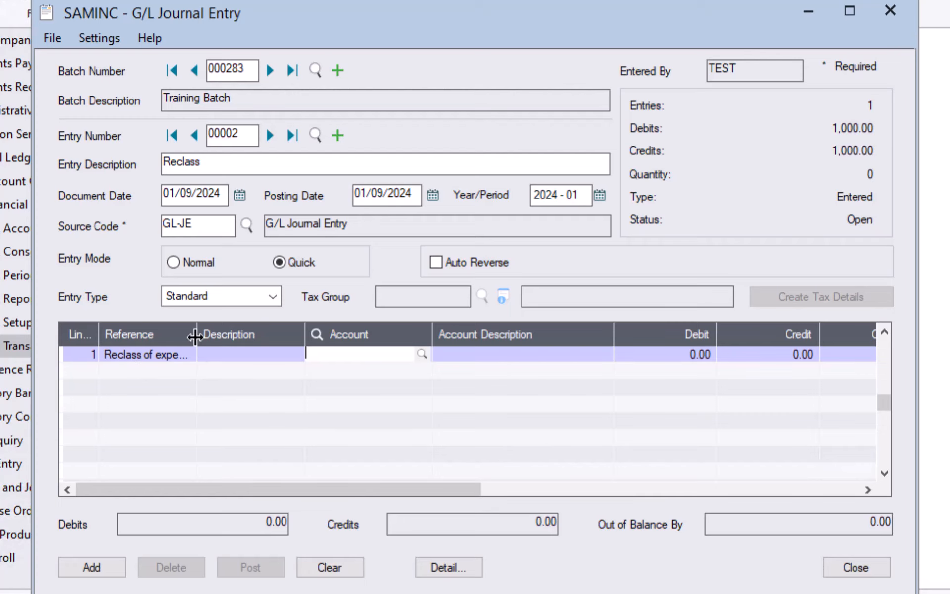
{"action": "left_click_drag", "start_coordinate": [195, 337], "coordinate": [245, 336]}
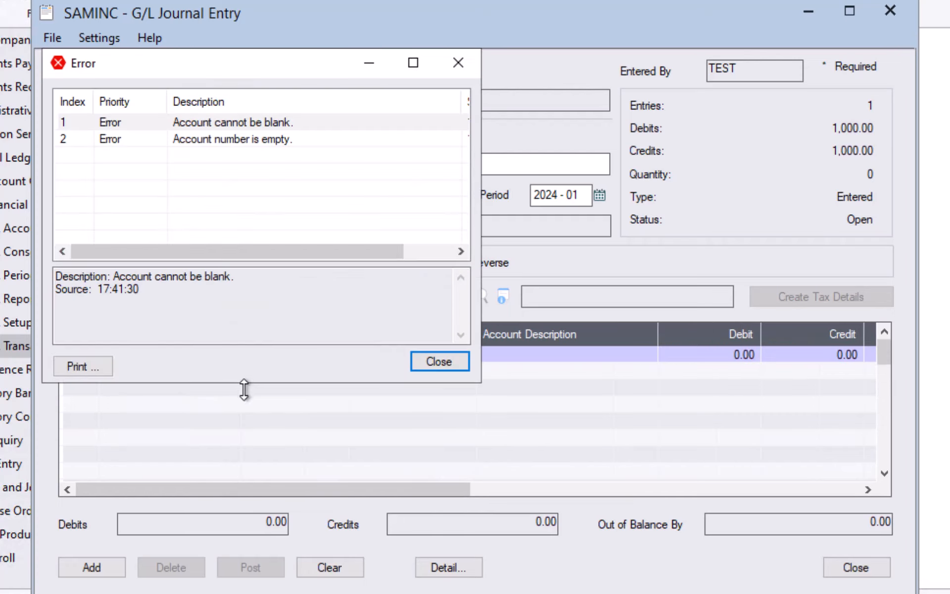
{"action": "left_click", "coordinate": [436, 363]}
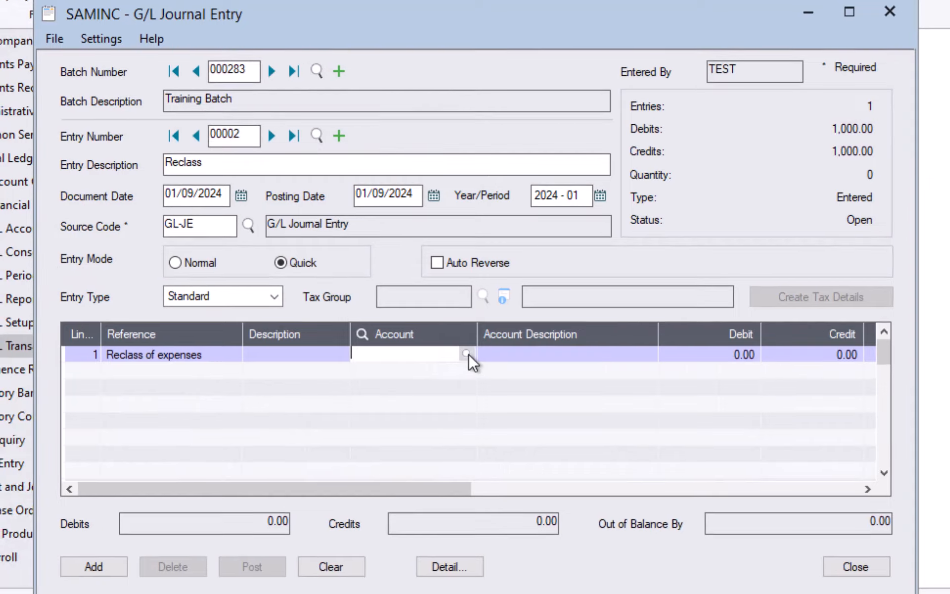
Step: Look up and assign account 1620 to the first line, enlarging the account finder, and enter a debit of 500
{"action": "left_click", "coordinate": [466, 354]}
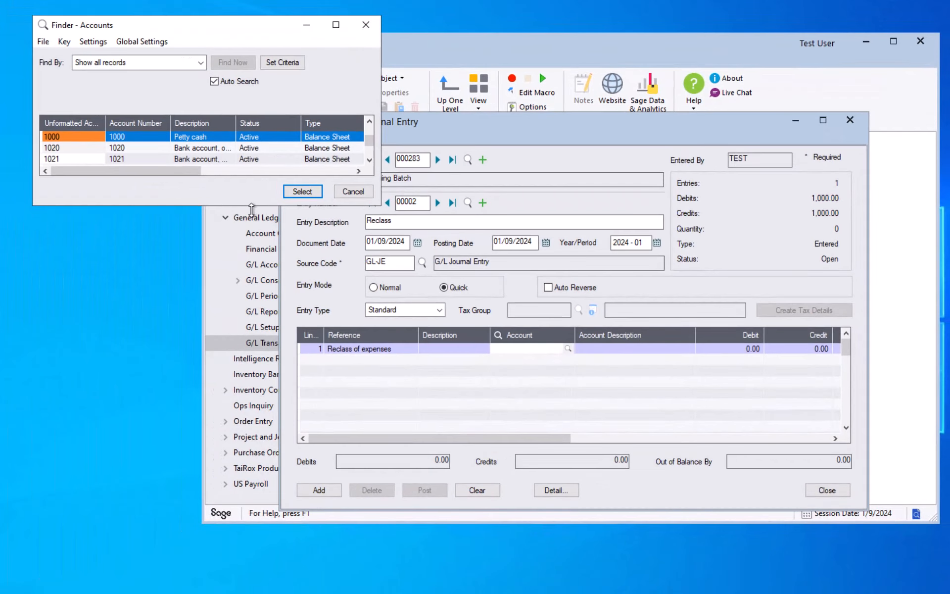
{"action": "left_click_drag", "start_coordinate": [253, 204], "coordinate": [217, 589]}
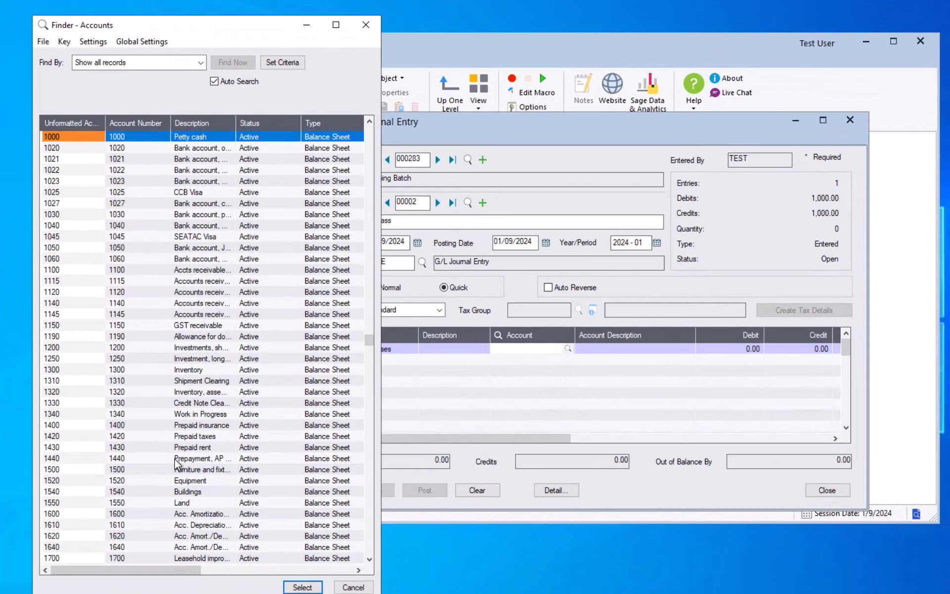
{"action": "left_click", "coordinate": [147, 538]}
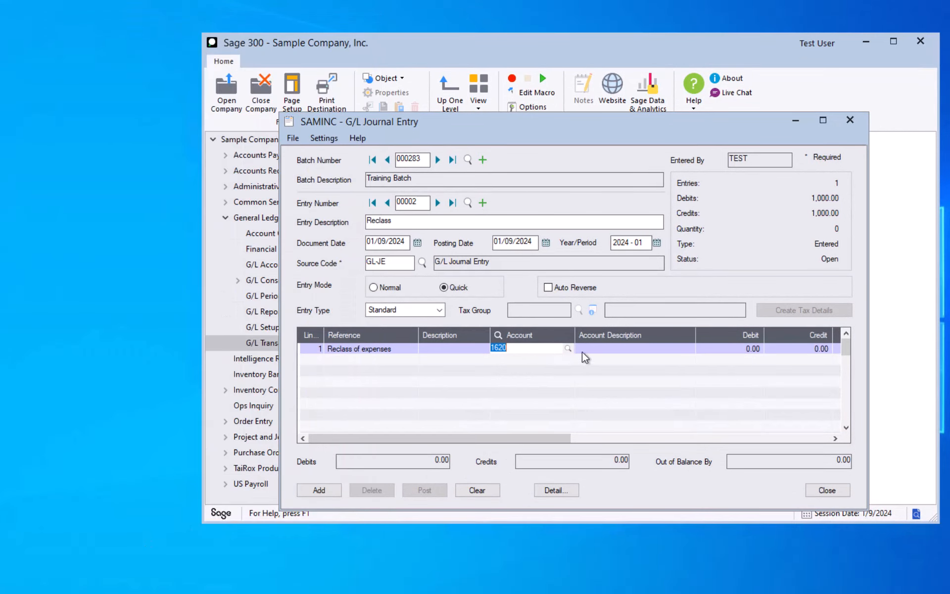
{"action": "key", "text": "Tab"}
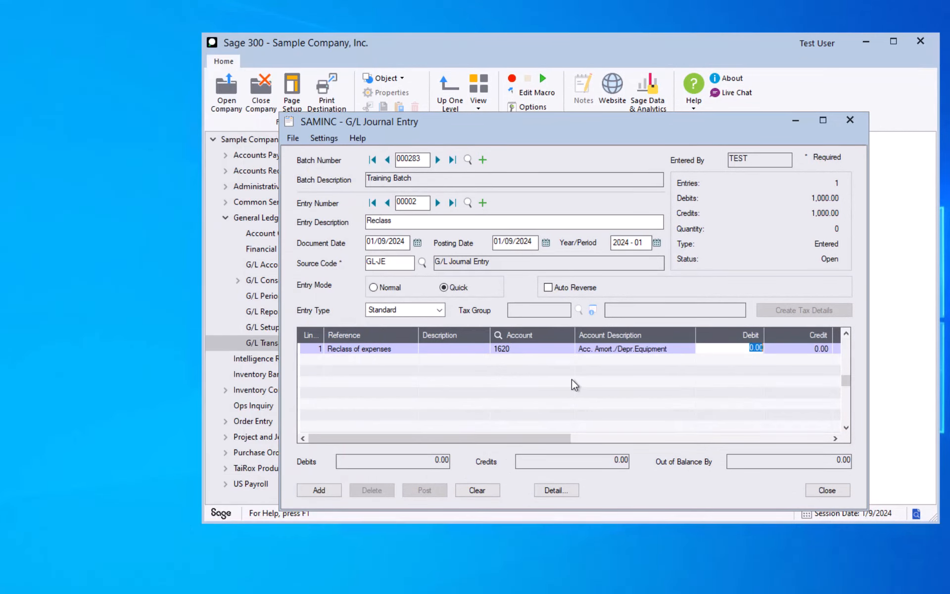
{"action": "type", "text": "500"}
Step: Add a second detail line and assign it account 1610, looking it up among accounts starting with 16
{"action": "key", "text": "Insert"}
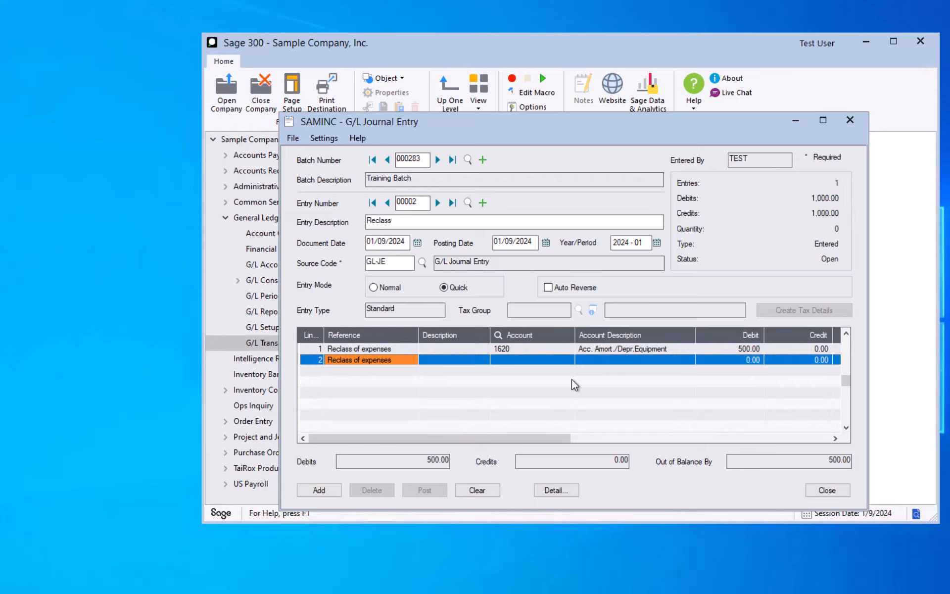
{"action": "key", "text": "Tab"}
{"action": "key", "text": "Tab"}
{"action": "type", "text": "16"}
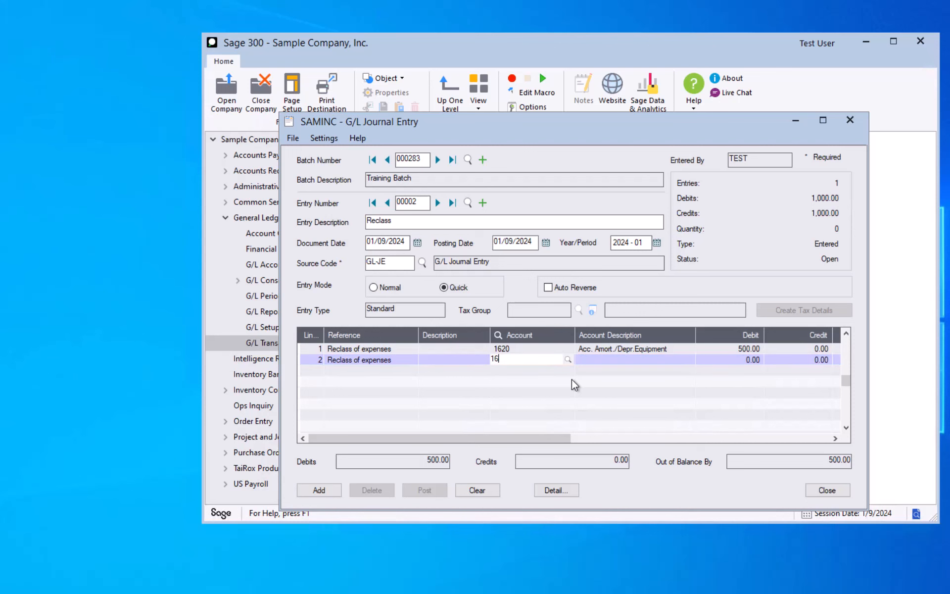
{"action": "key", "text": "F5"}
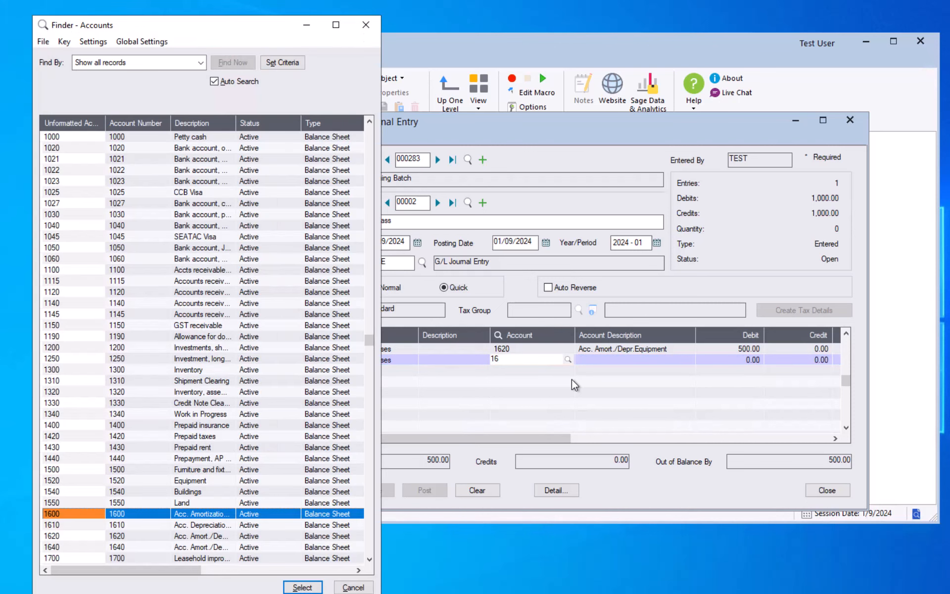
{"action": "key", "text": "Down"}
{"action": "key", "text": "Return"}
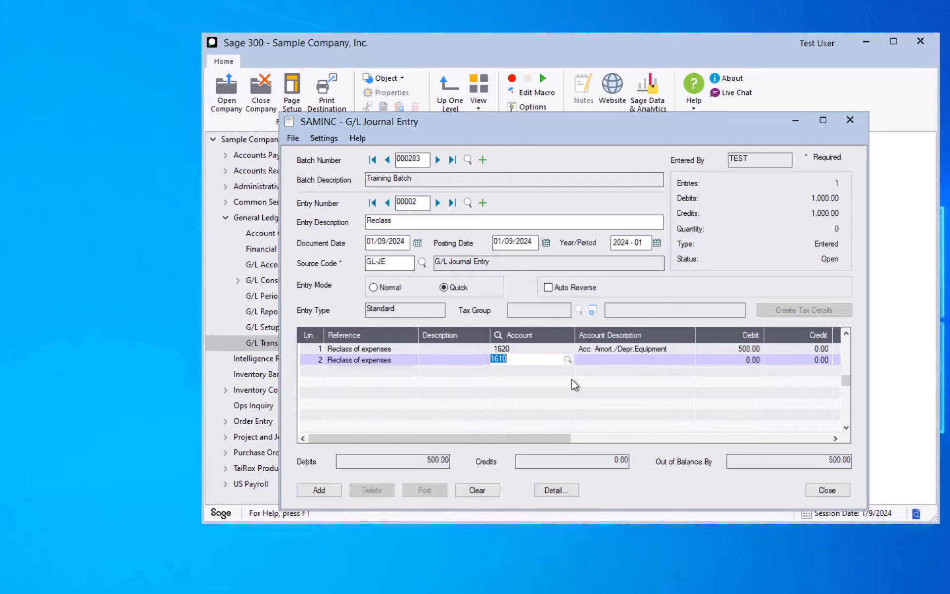
Step: Enter a credit of 500 on the second detail line of the Reclass entry
{"action": "key", "text": "Tab"}
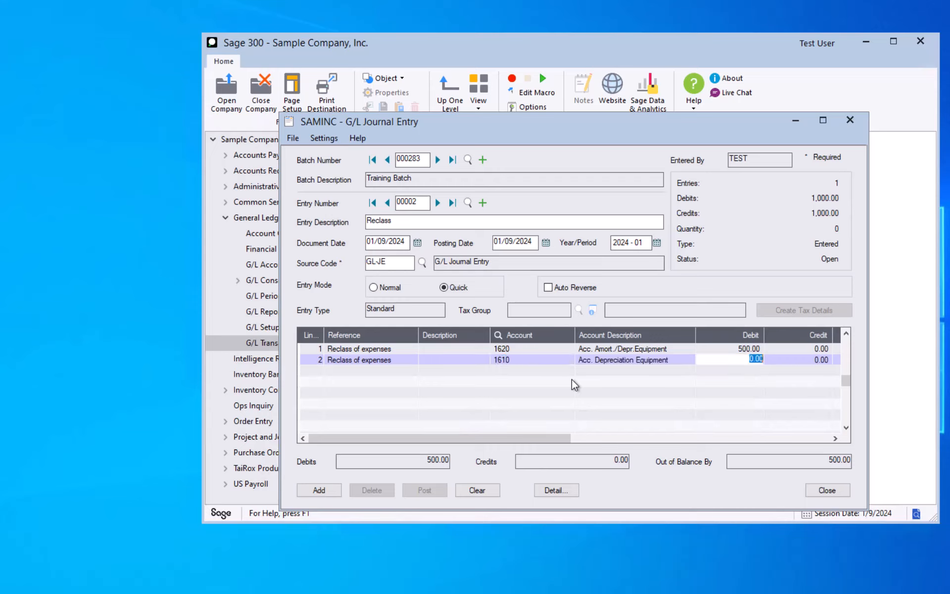
{"action": "key", "text": "Tab"}
{"action": "type", "text": "500"}
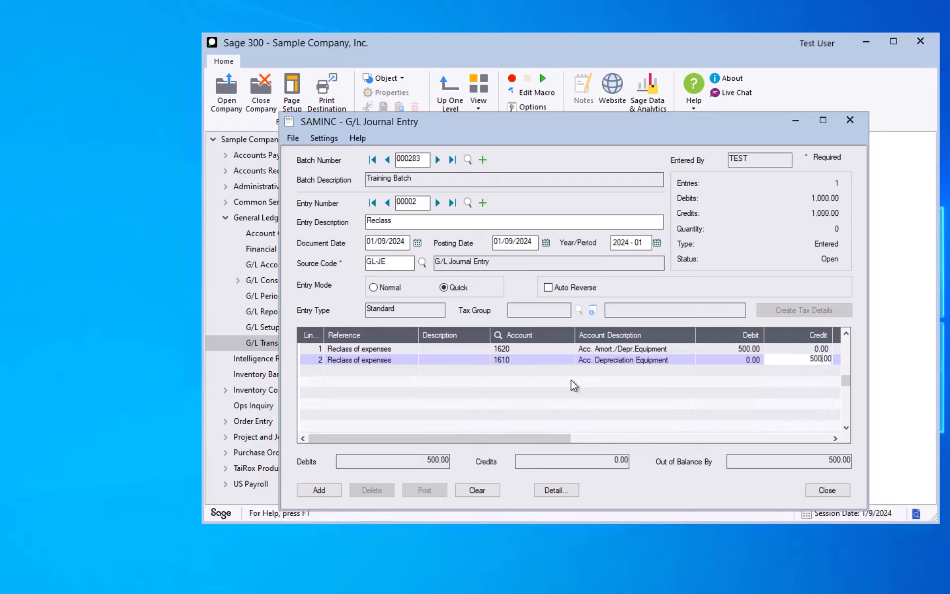
{"action": "key", "text": "Up"}
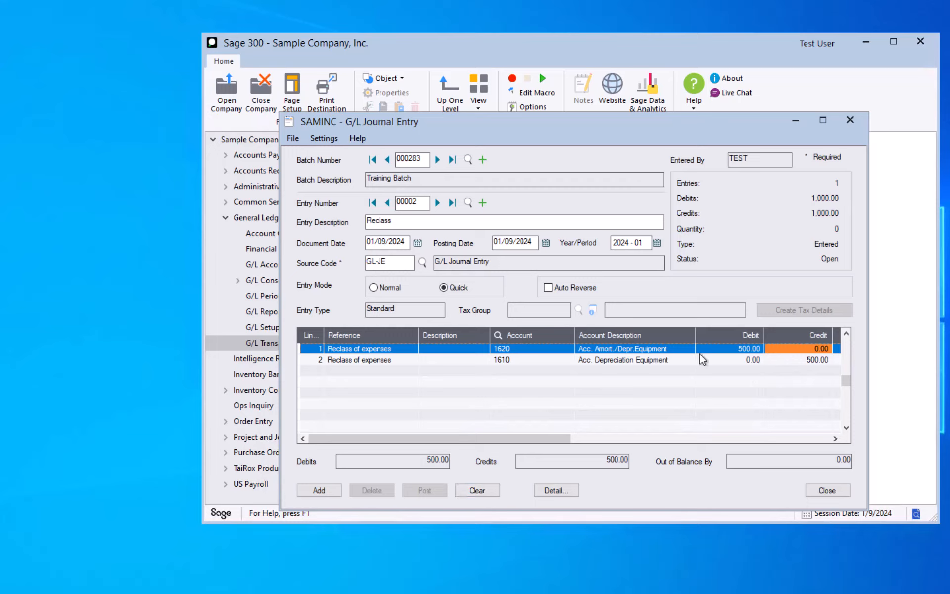
Step: Set the second line's credit to 250 and add a third detail line to the entry
{"action": "left_click", "coordinate": [814, 360]}
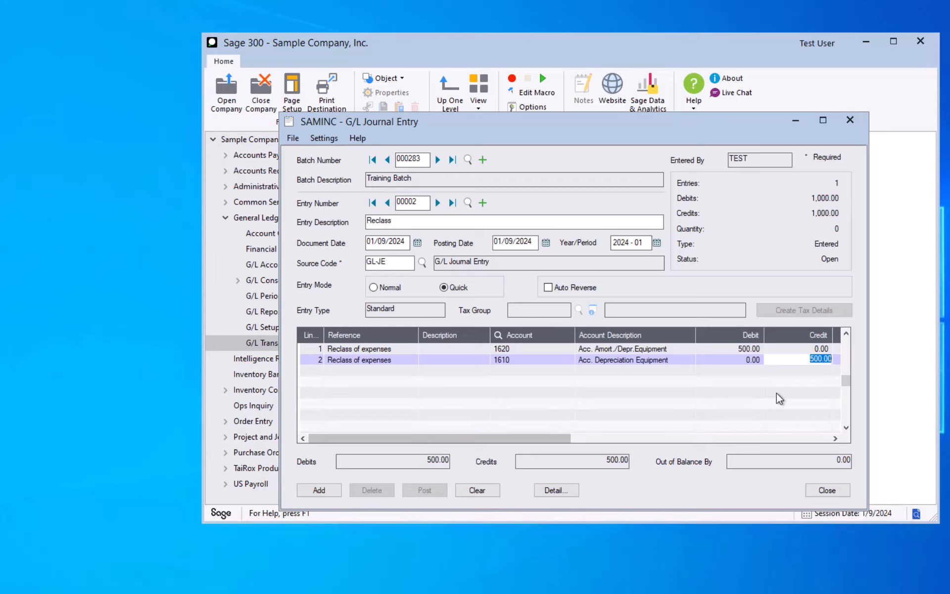
{"action": "type", "text": "250"}
{"action": "key", "text": "Tab"}
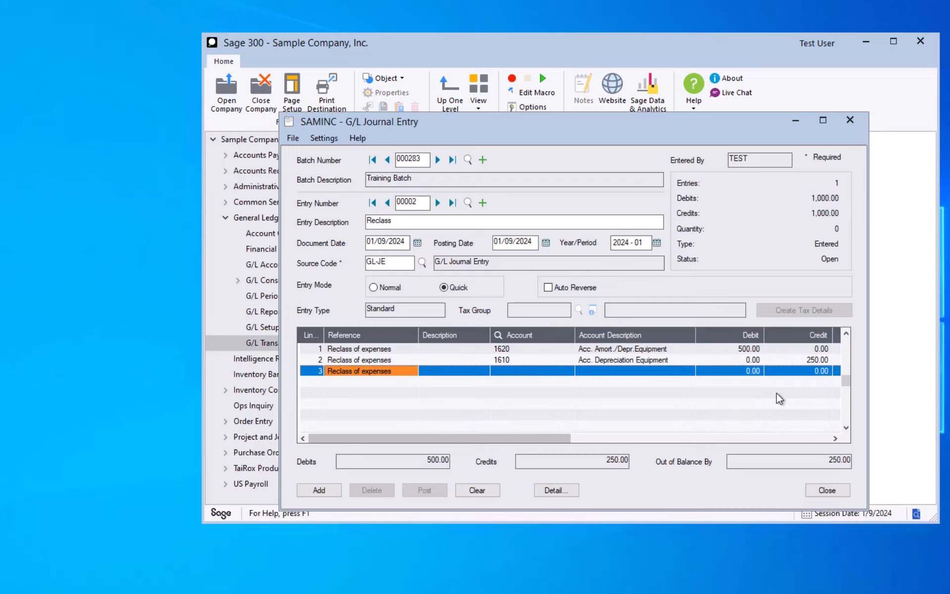
Step: Look up accounts starting with 16 and assign account 1640 to the third detail line
{"action": "left_click", "coordinate": [541, 371]}
{"action": "left_click", "coordinate": [543, 375]}
{"action": "type", "text": "16"}
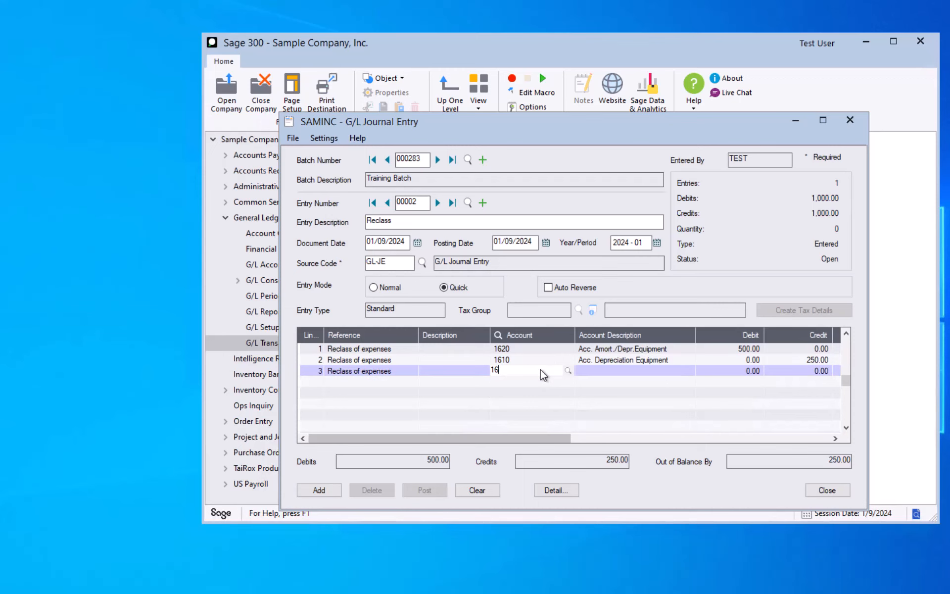
{"action": "key", "text": "F5"}
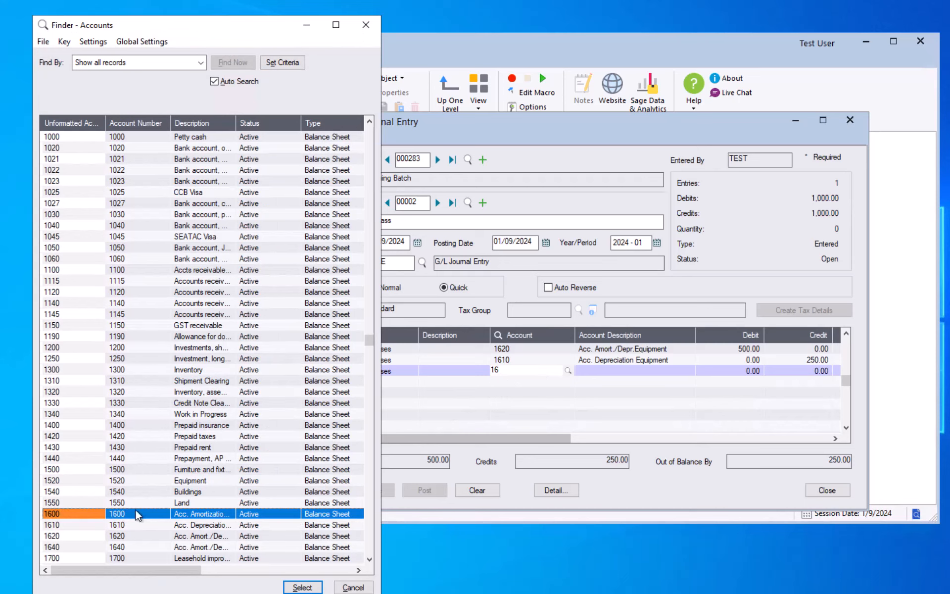
{"action": "double_click", "coordinate": [81, 547]}
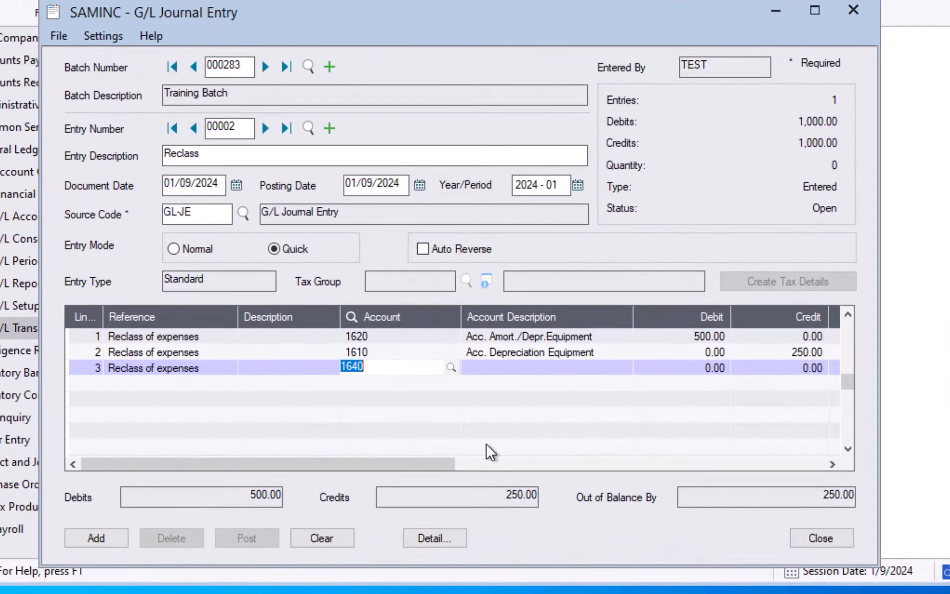
Step: Enter a credit of 250 on the third line and add the Reclass entry to the batch
{"action": "key", "text": "Tab"}
{"action": "key", "text": "Tab"}
{"action": "type", "text": "250"}
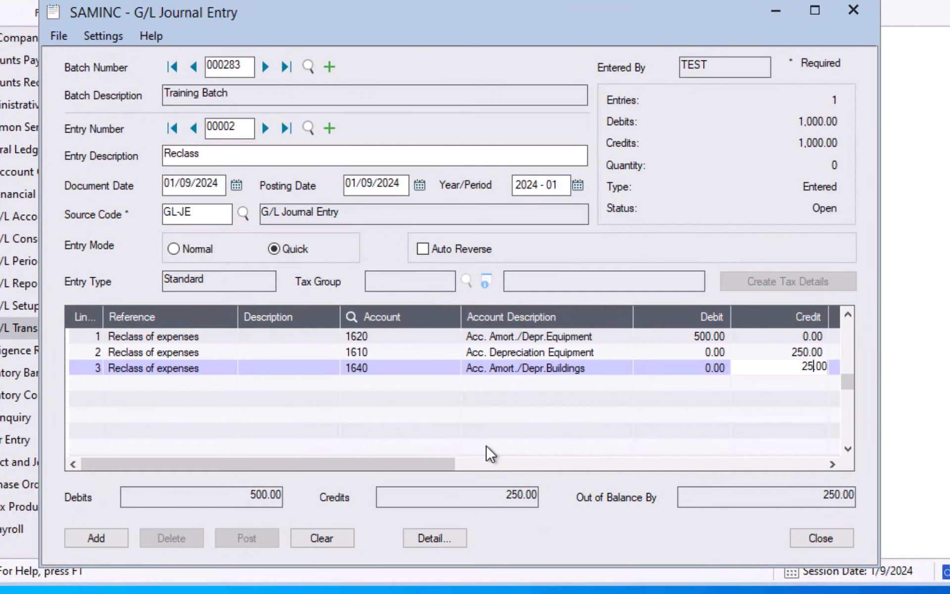
{"action": "key", "text": "Up"}
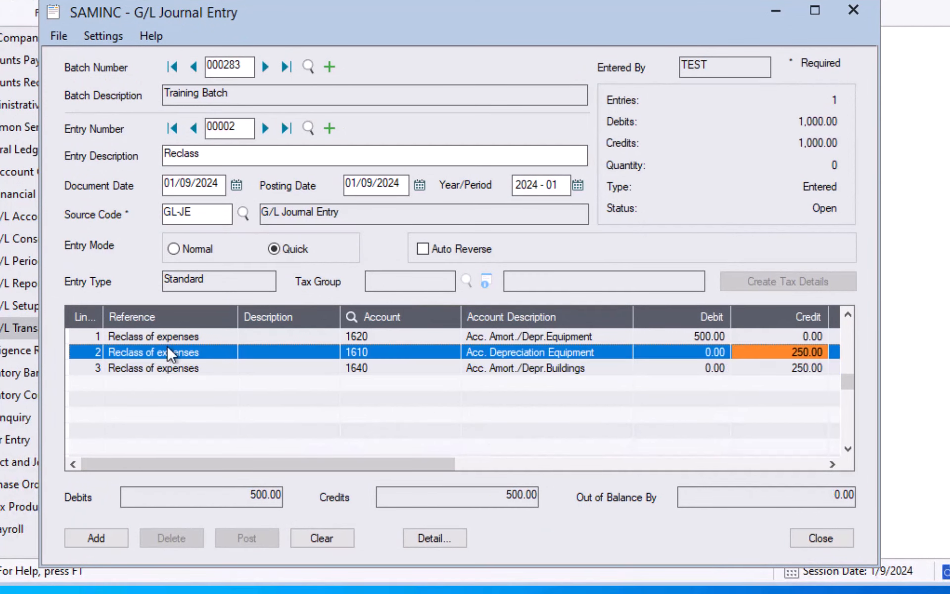
{"action": "left_click", "coordinate": [93, 539]}
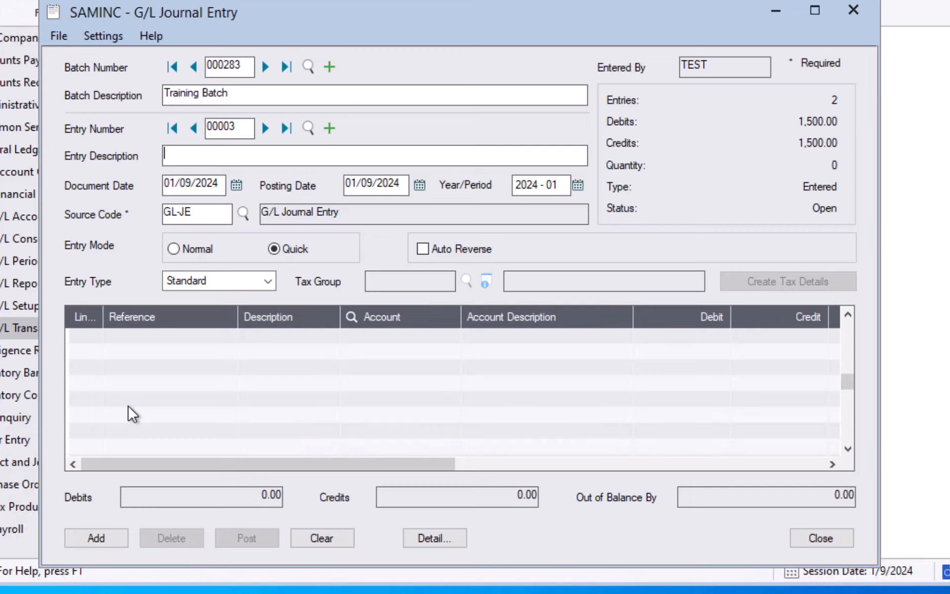
Step: Check the Auto Clear setting and browse back through the batch's entries to entry 00001
{"action": "left_click", "coordinate": [100, 36]}
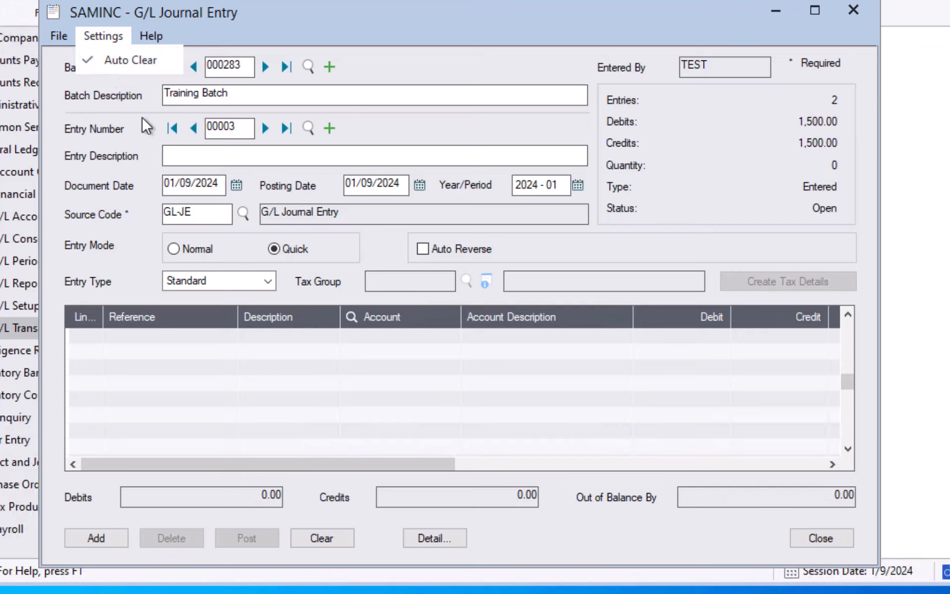
{"action": "left_click", "coordinate": [194, 157]}
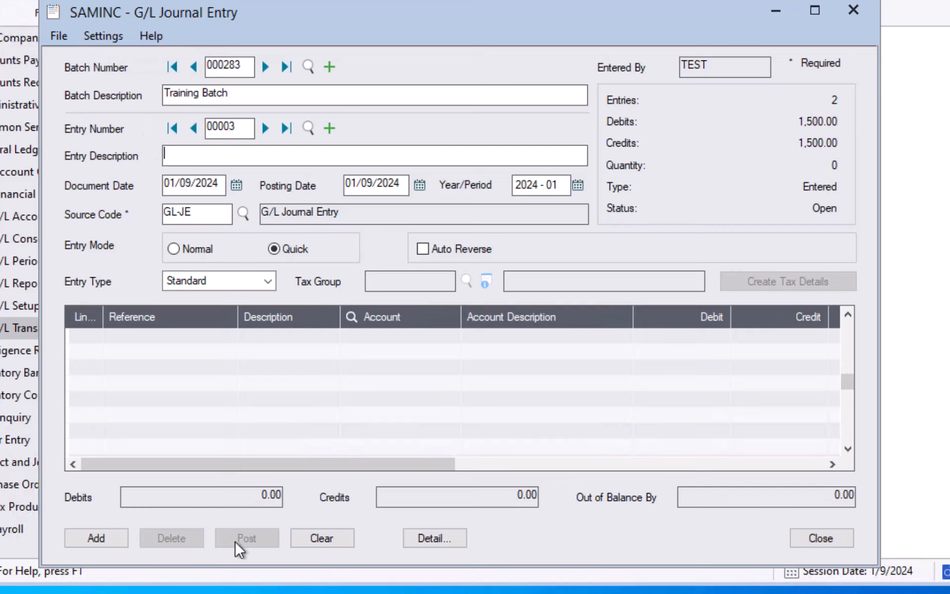
{"action": "left_click", "coordinate": [198, 129]}
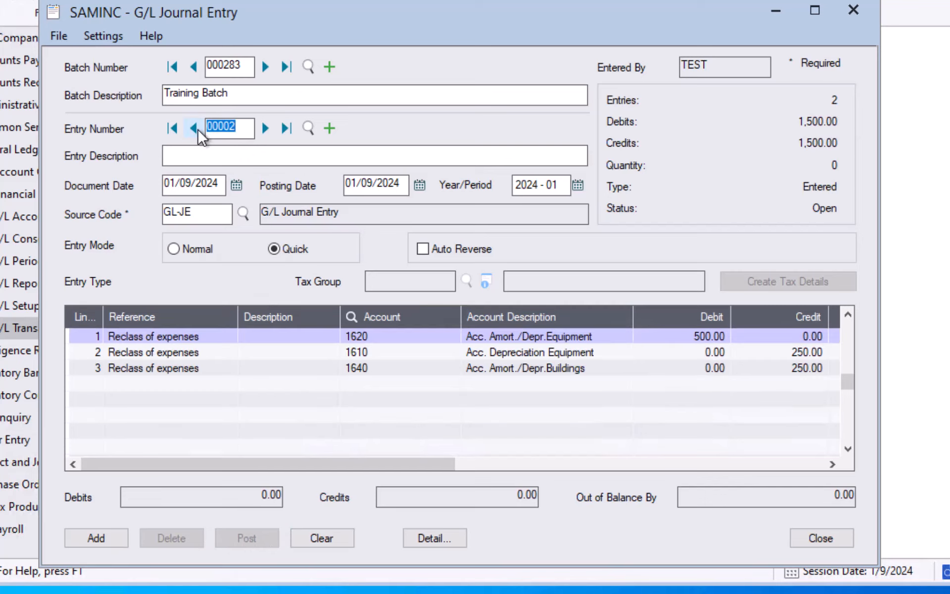
{"action": "left_click", "coordinate": [193, 130]}
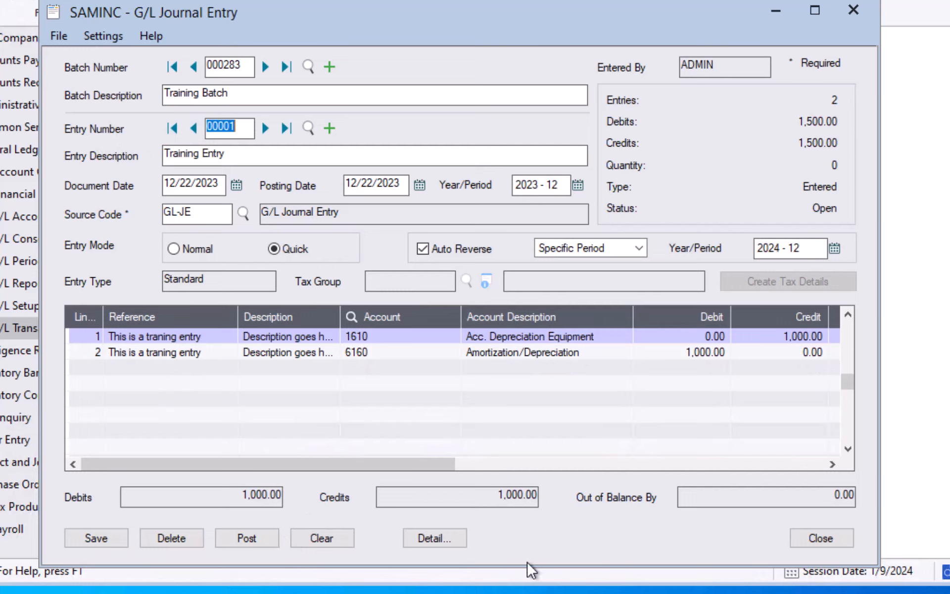
Step: Close and reopen Journal Entry, display the last batch to review its posting option, and close it again
{"action": "left_click", "coordinate": [815, 538]}
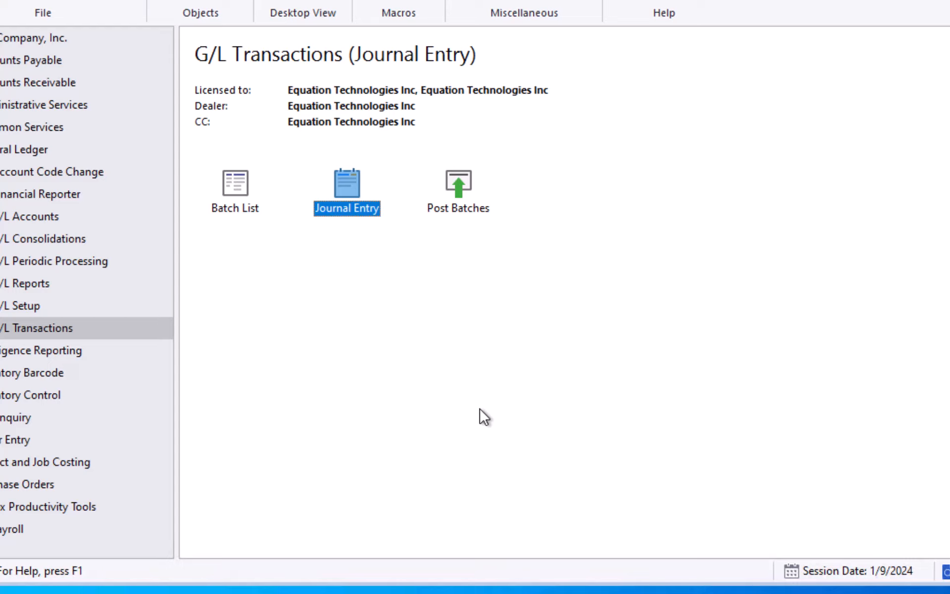
{"action": "double_click", "coordinate": [347, 199]}
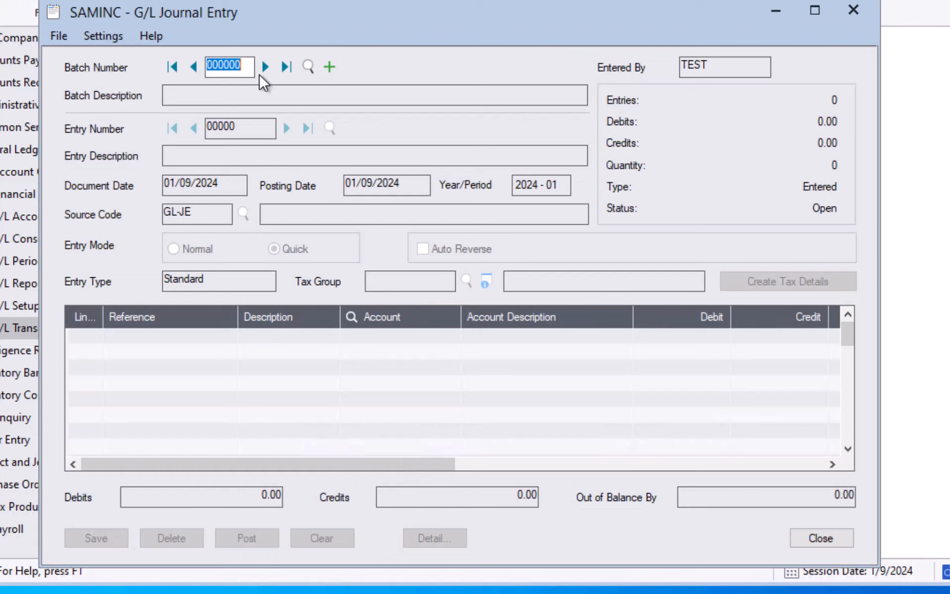
{"action": "left_click", "coordinate": [286, 68]}
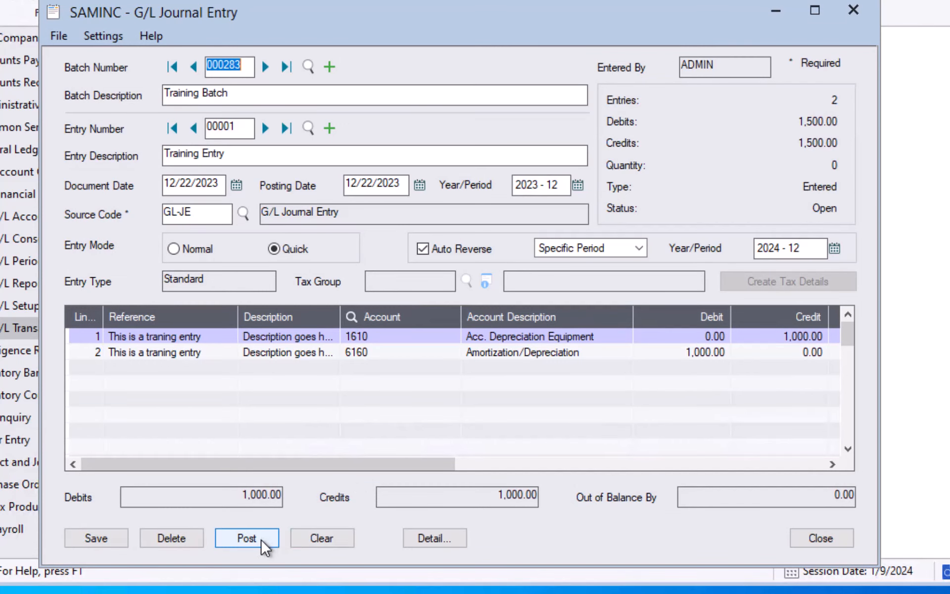
{"action": "left_click", "coordinate": [822, 538]}
Step: Mark the Training Batch as ready to post in the G/L Batch List and close the list
{"action": "double_click", "coordinate": [235, 180]}
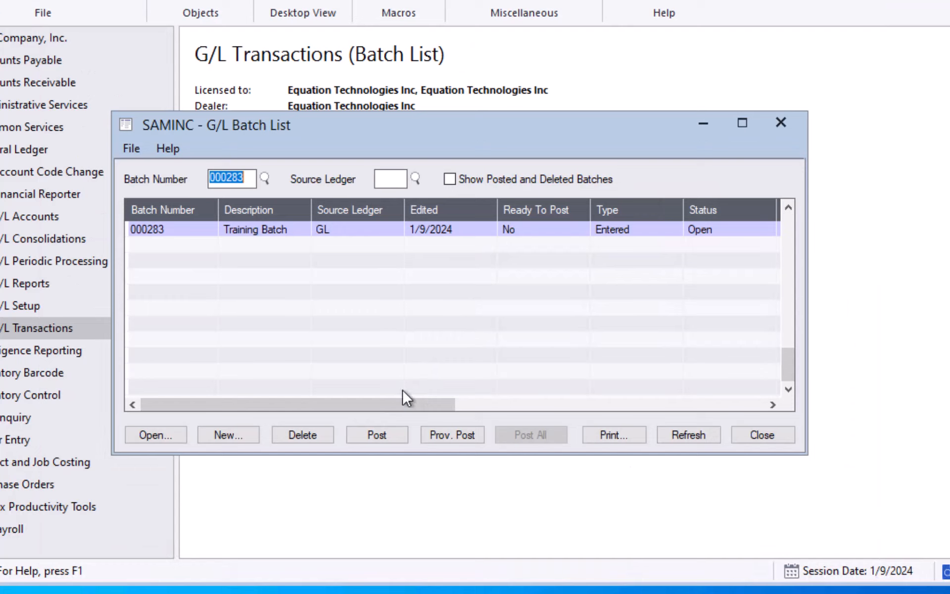
{"action": "left_click", "coordinate": [331, 229]}
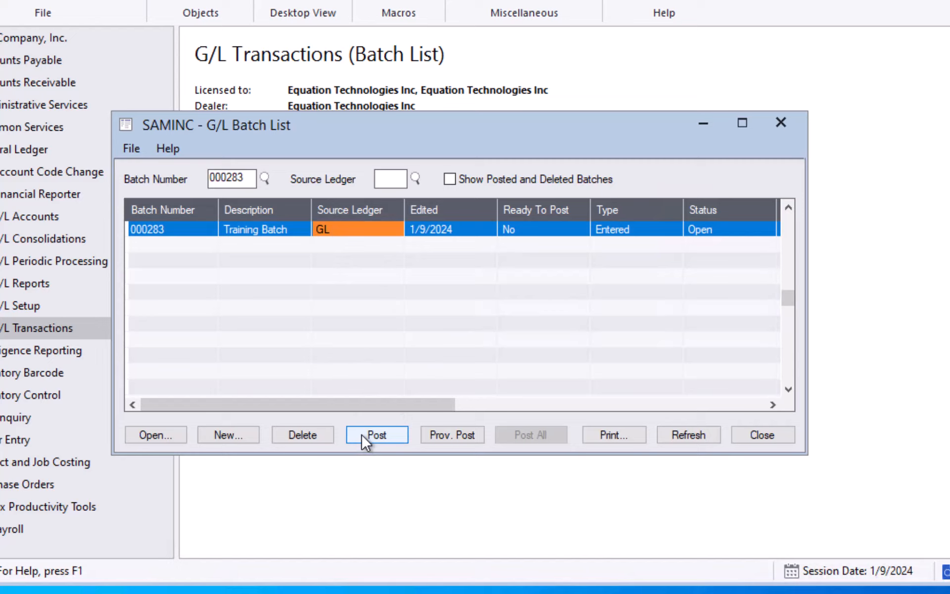
{"action": "double_click", "coordinate": [509, 229]}
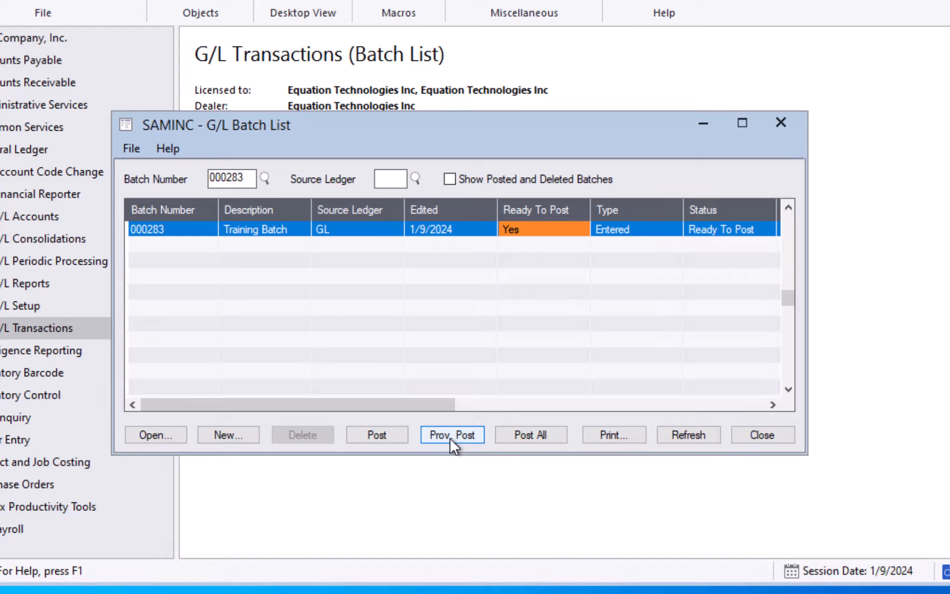
{"action": "left_click", "coordinate": [765, 435]}
Step: Open G/L Post Batches, view the Range option, post with All Batches selected, and close the completion message and posting window
{"action": "double_click", "coordinate": [471, 188]}
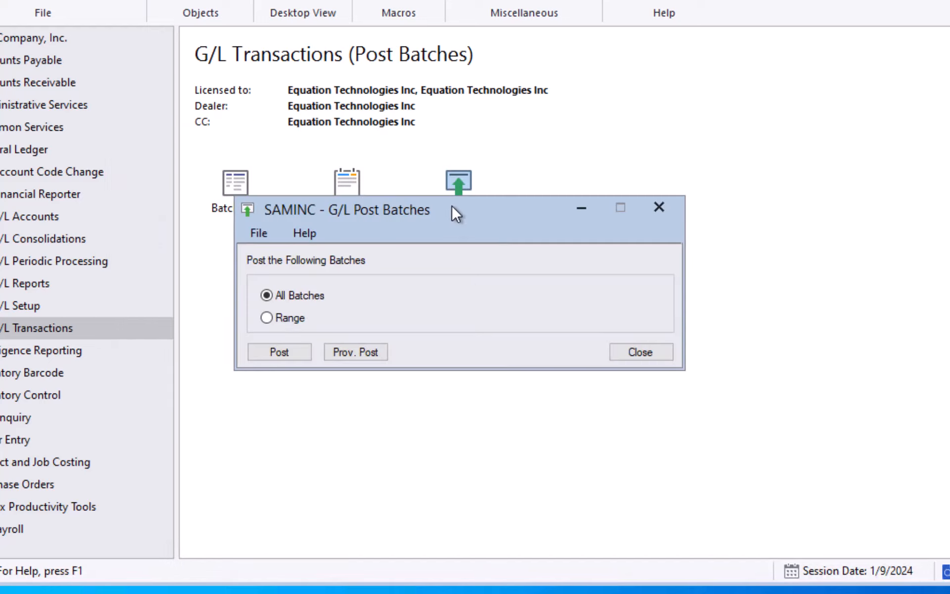
{"action": "left_click_drag", "start_coordinate": [452, 204], "coordinate": [454, 245]}
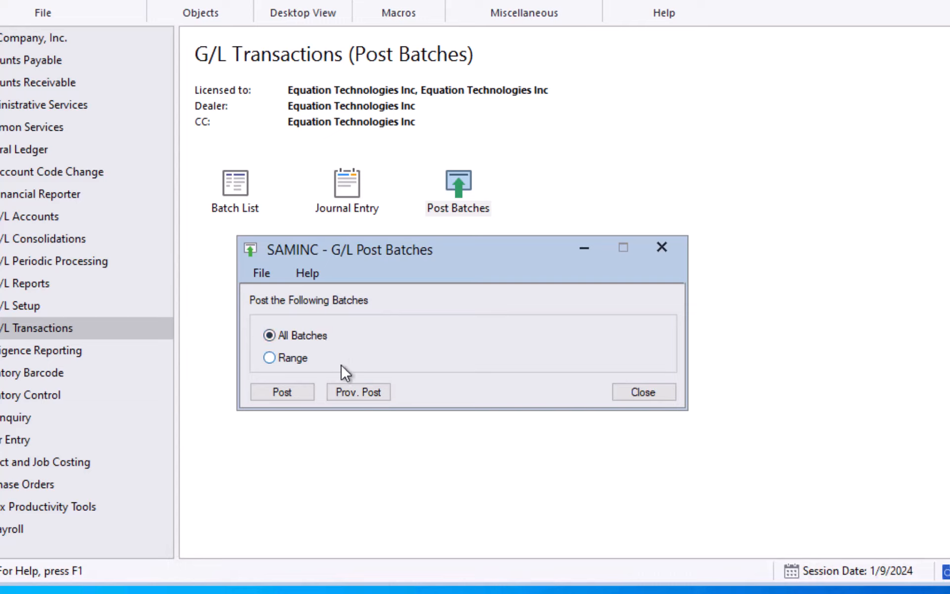
{"action": "left_click", "coordinate": [301, 366]}
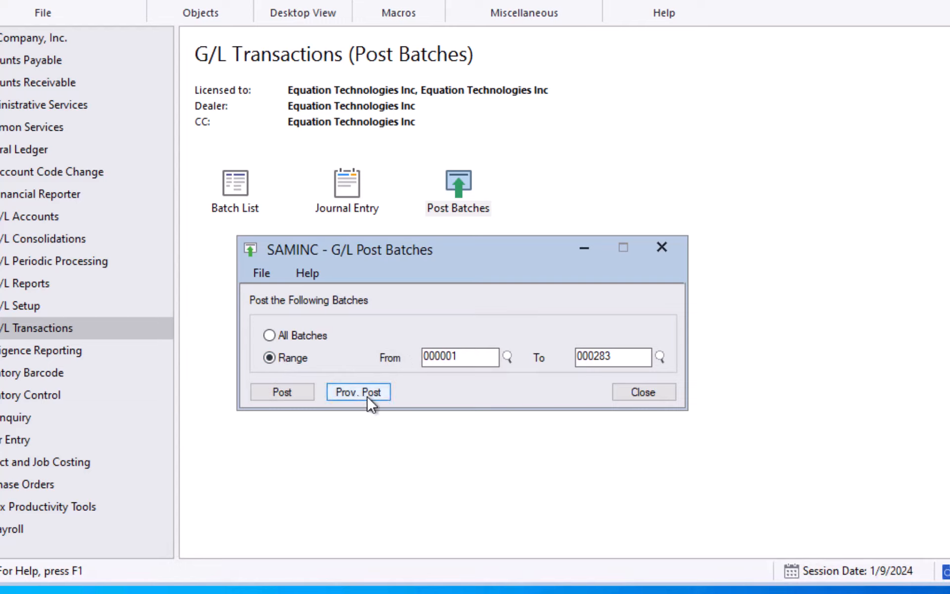
{"action": "left_click", "coordinate": [320, 337]}
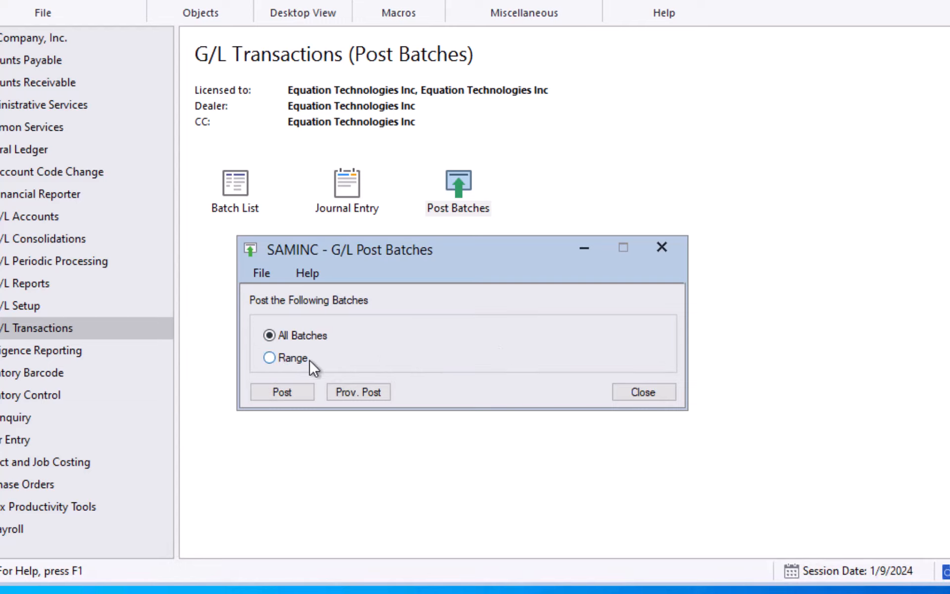
{"action": "left_click", "coordinate": [303, 392]}
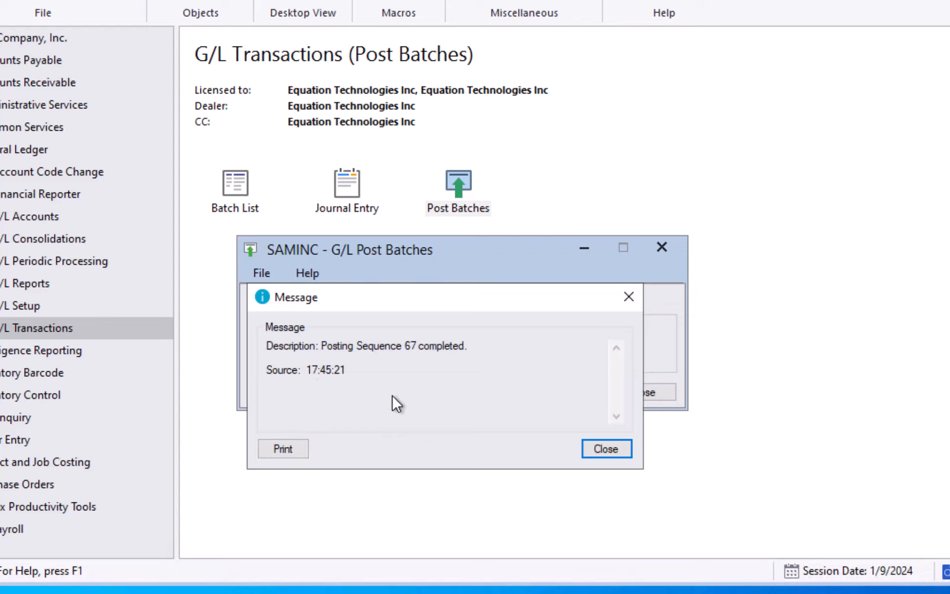
{"action": "left_click", "coordinate": [605, 448]}
{"action": "left_click", "coordinate": [633, 396]}
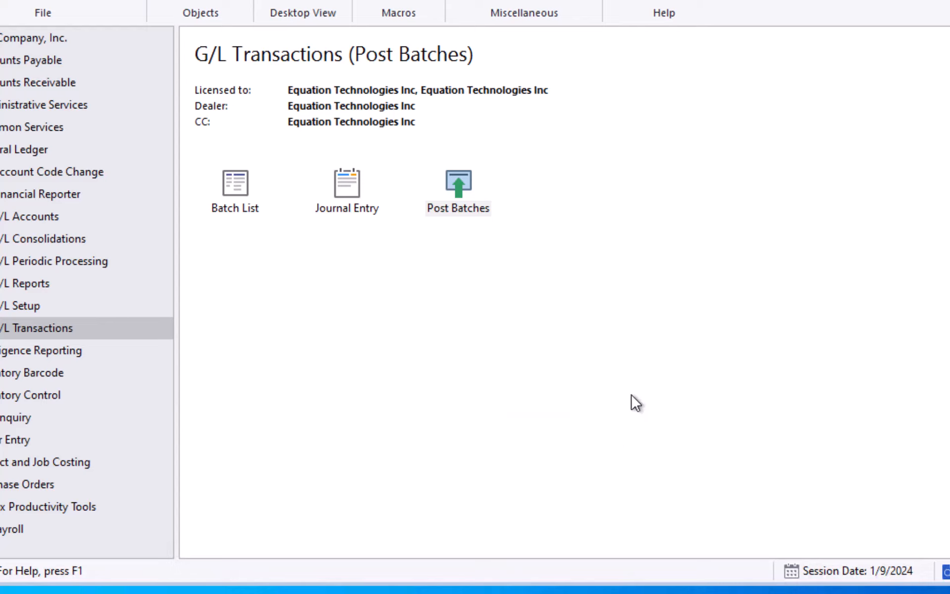